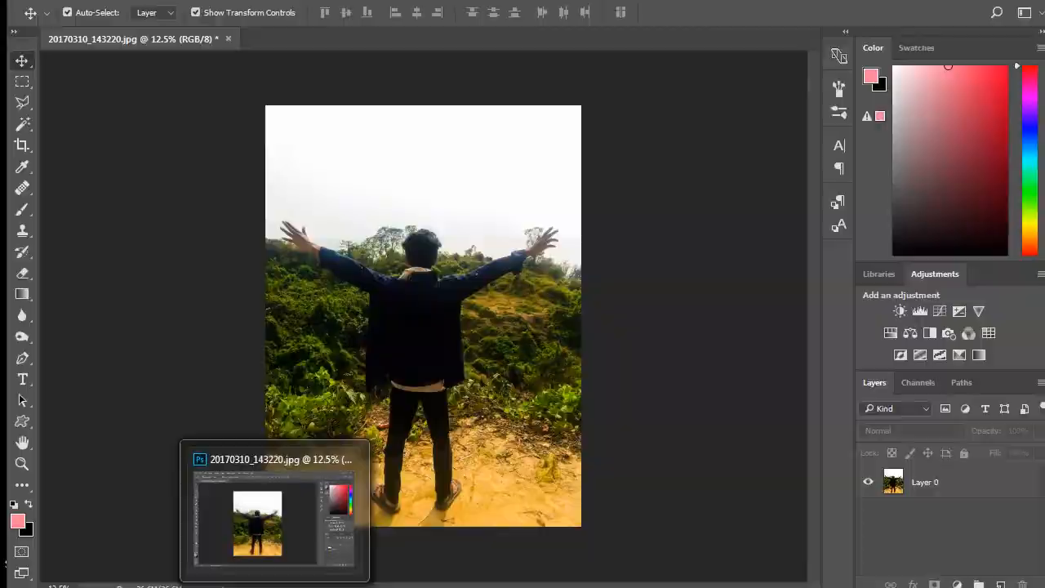
- Switch to Photoshop and add a Brightness/Contrast adjustment layer with brightness -150 and contrast 100
{"action": "left_click", "coordinate": [300, 573]}
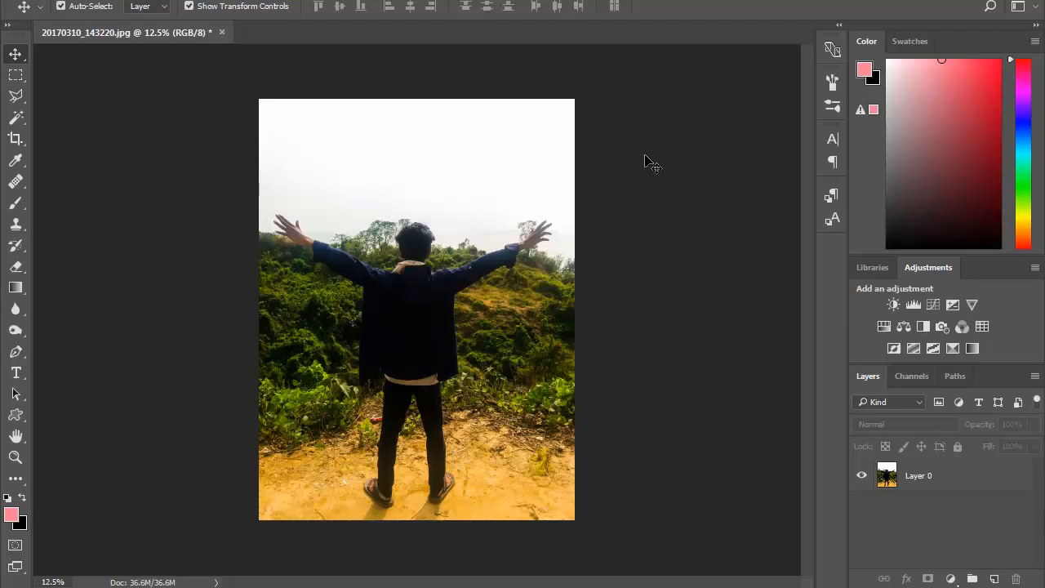
{"action": "left_click", "coordinate": [950, 579]}
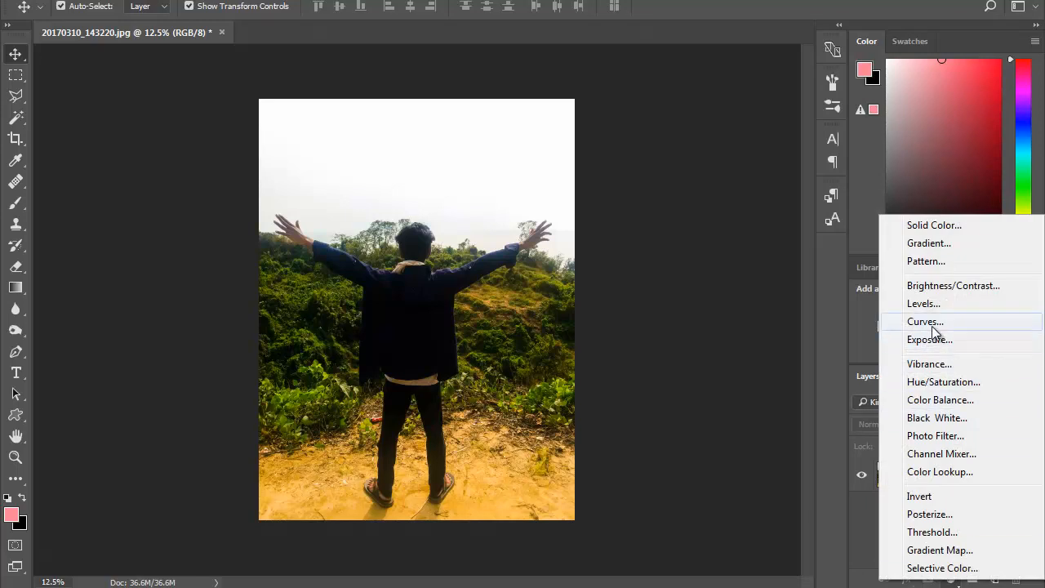
{"action": "left_click", "coordinate": [959, 292]}
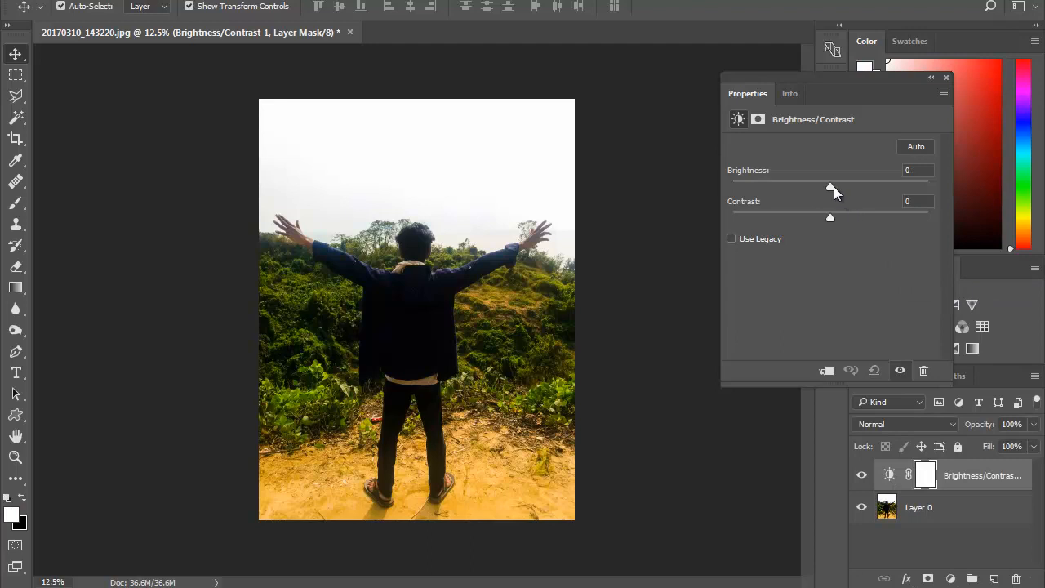
{"action": "left_click_drag", "start_coordinate": [832, 187], "coordinate": [724, 213]}
{"action": "left_click_drag", "start_coordinate": [830, 217], "coordinate": [935, 221]}
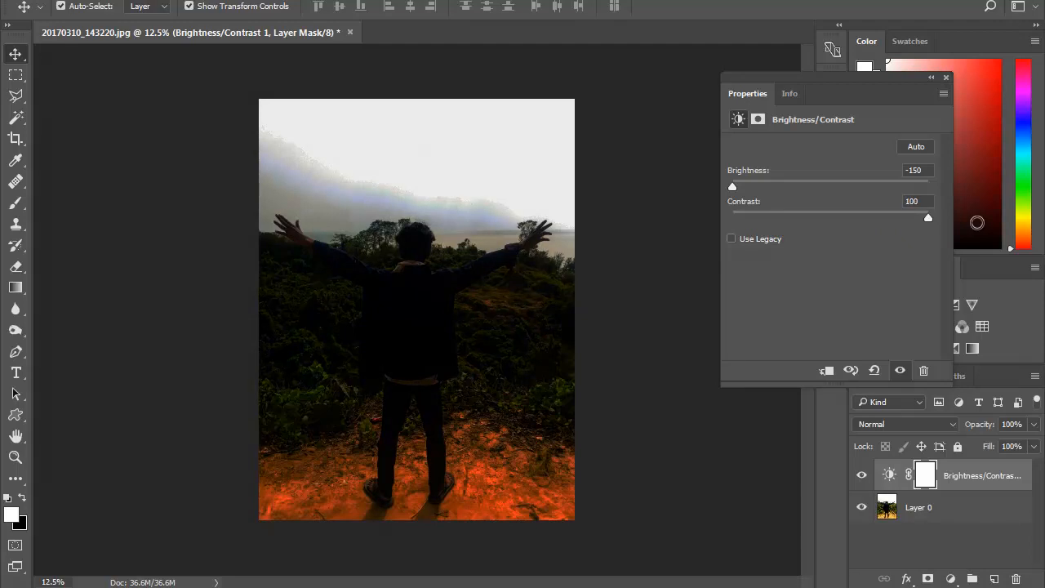
{"action": "left_click", "coordinate": [946, 78]}
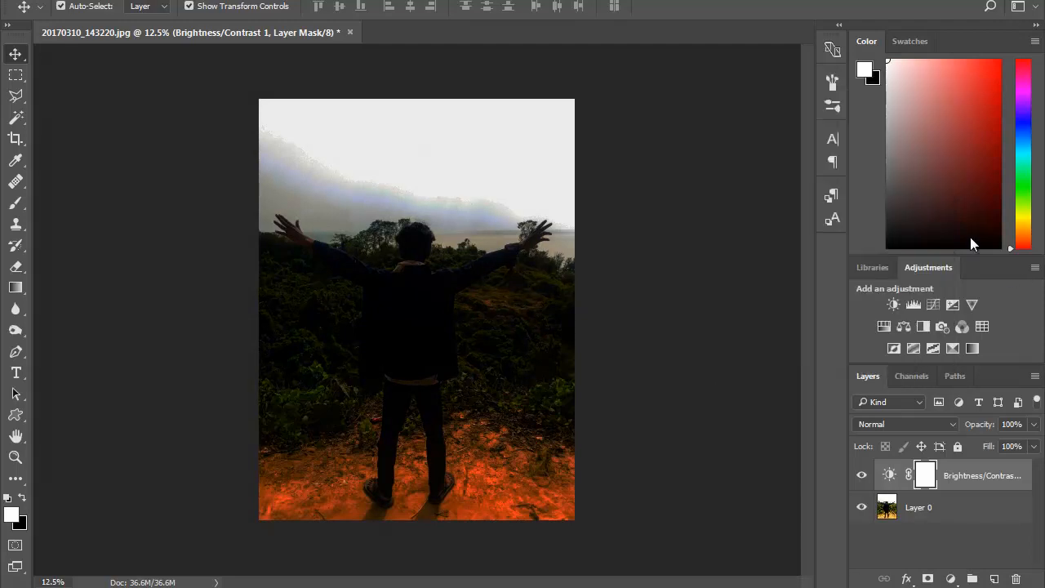
- Add a Hue/Saturation adjustment layer above Brightness/Contrast with the saturation set to -64
{"action": "left_click", "coordinate": [889, 326]}
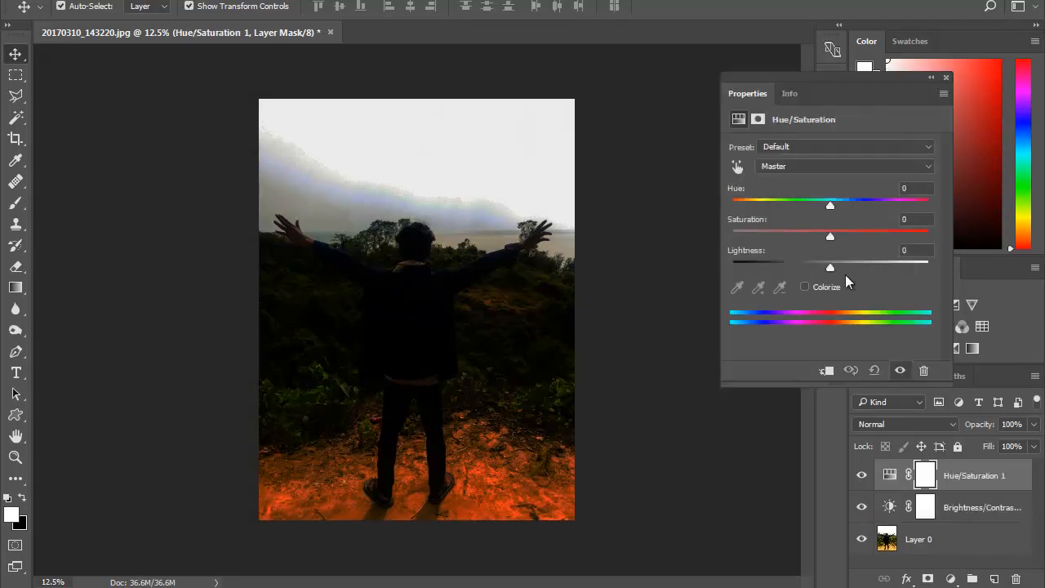
{"action": "left_click_drag", "start_coordinate": [830, 237], "coordinate": [762, 237]}
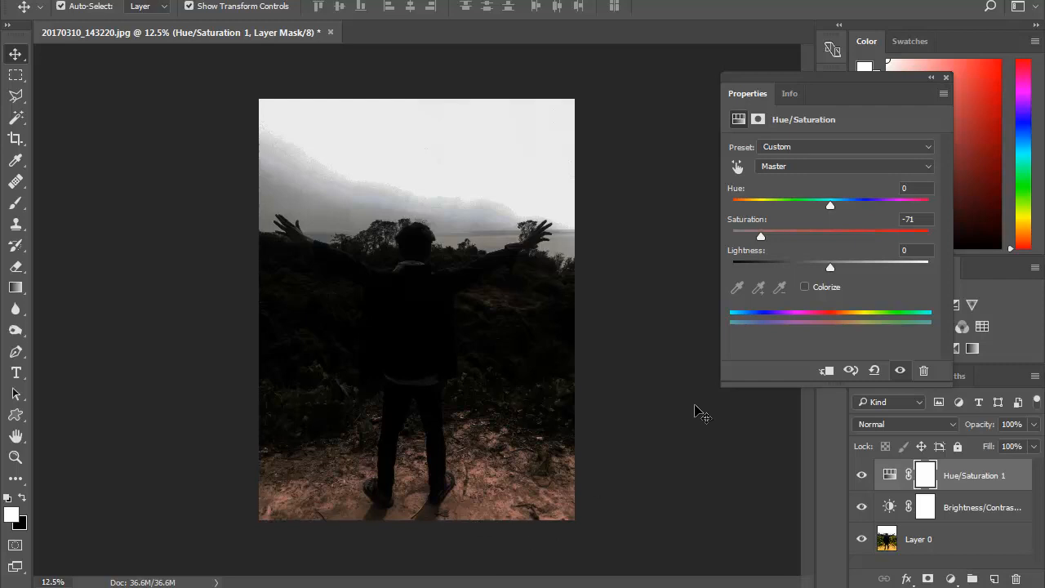
{"action": "mouse_move", "coordinate": [753, 239]}
{"action": "left_mouse_down"}
{"action": "mouse_move", "coordinate": [777, 242]}
{"action": "mouse_move", "coordinate": [769, 247]}
{"action": "left_mouse_up"}
{"action": "left_click_drag", "start_coordinate": [764, 237], "coordinate": [772, 242]}
{"action": "left_click", "coordinate": [946, 78]}
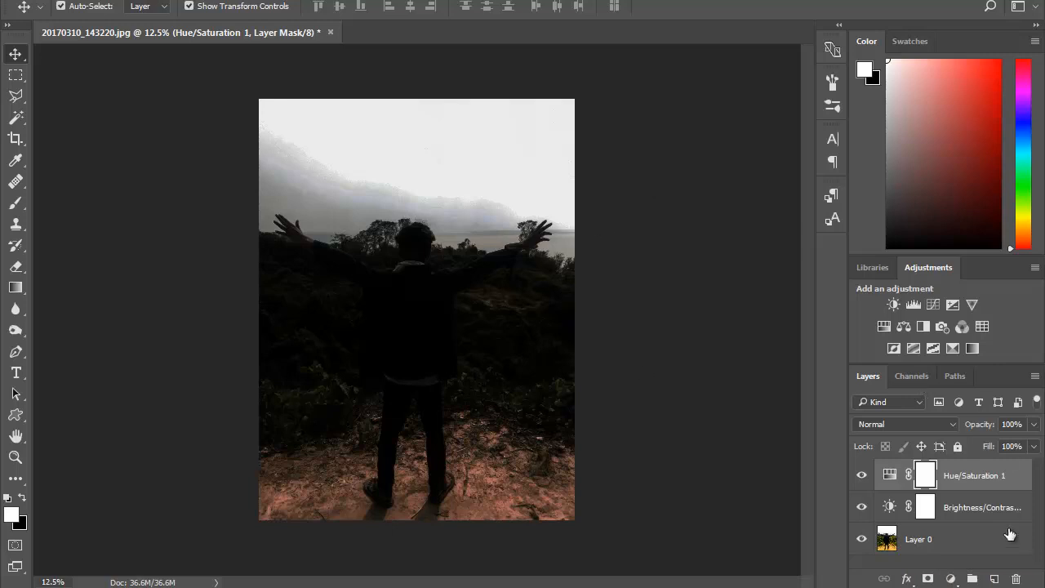
- Add a Photo Filter adjustment layer using the Deep Blue filter at 100% density
{"action": "left_click", "coordinate": [951, 579]}
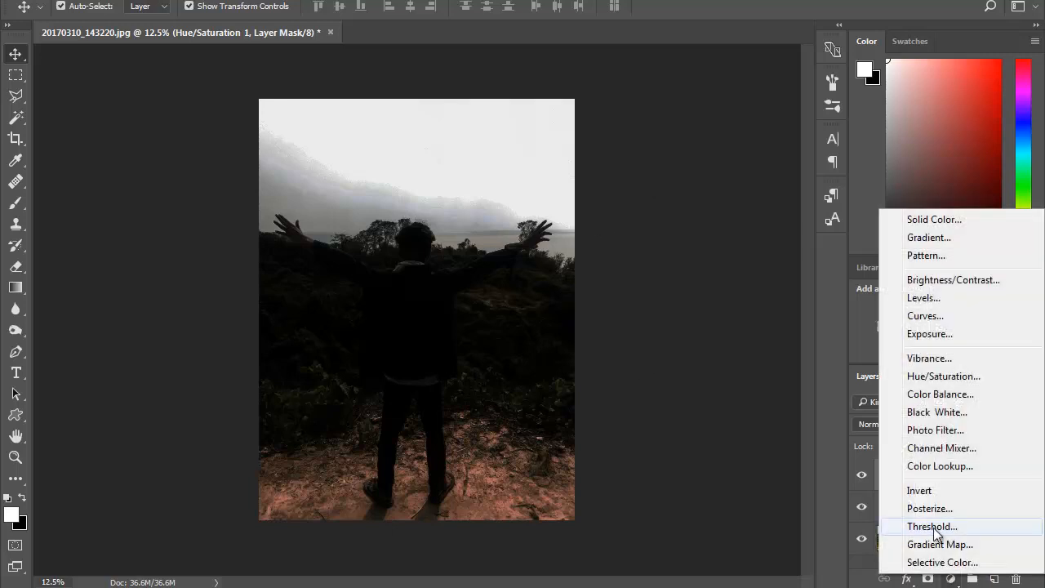
{"action": "left_click", "coordinate": [930, 430]}
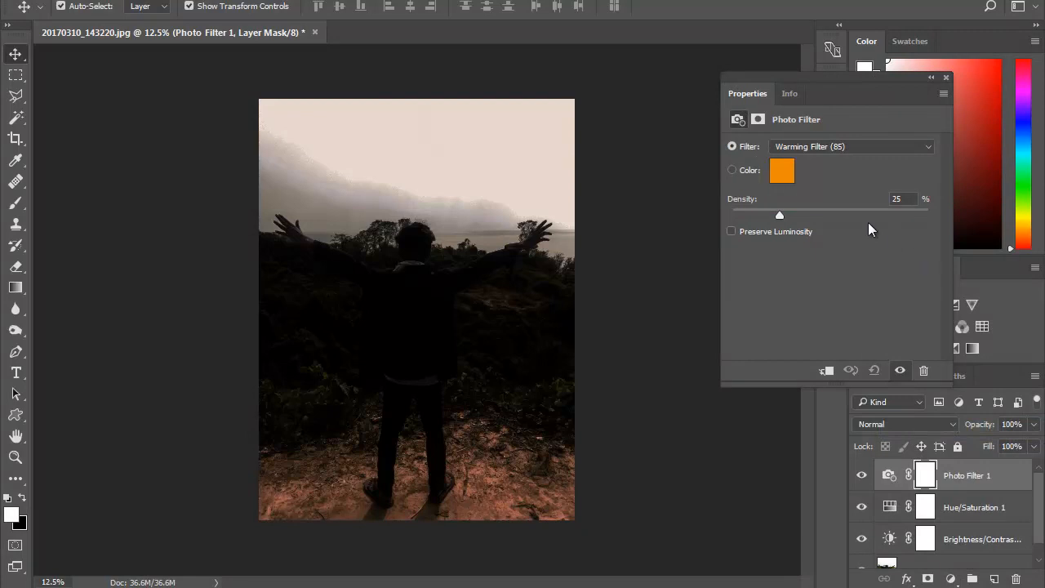
{"action": "left_click", "coordinate": [820, 146]}
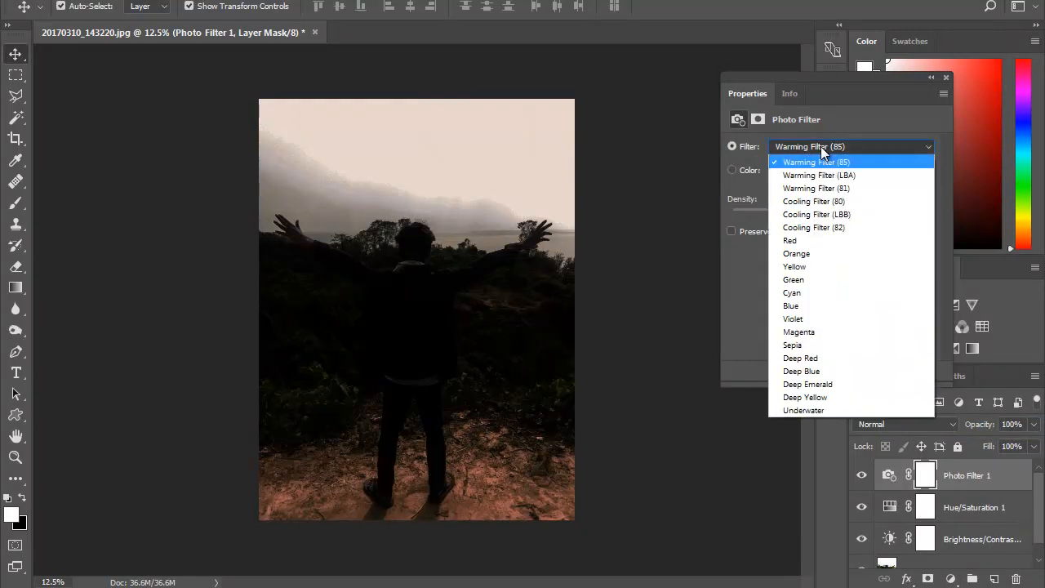
{"action": "left_click", "coordinate": [822, 370]}
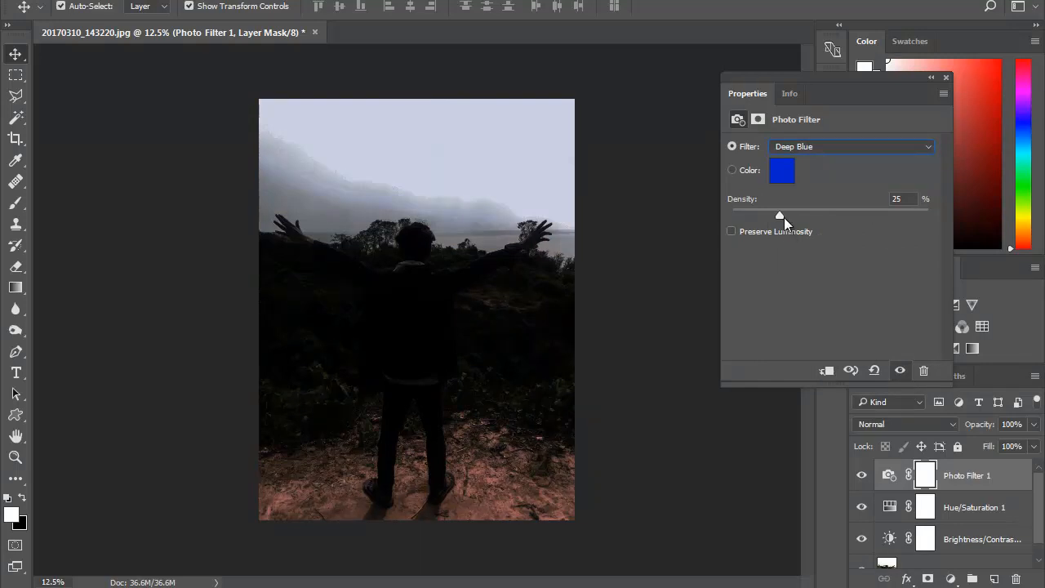
{"action": "left_click_drag", "start_coordinate": [780, 215], "coordinate": [957, 216]}
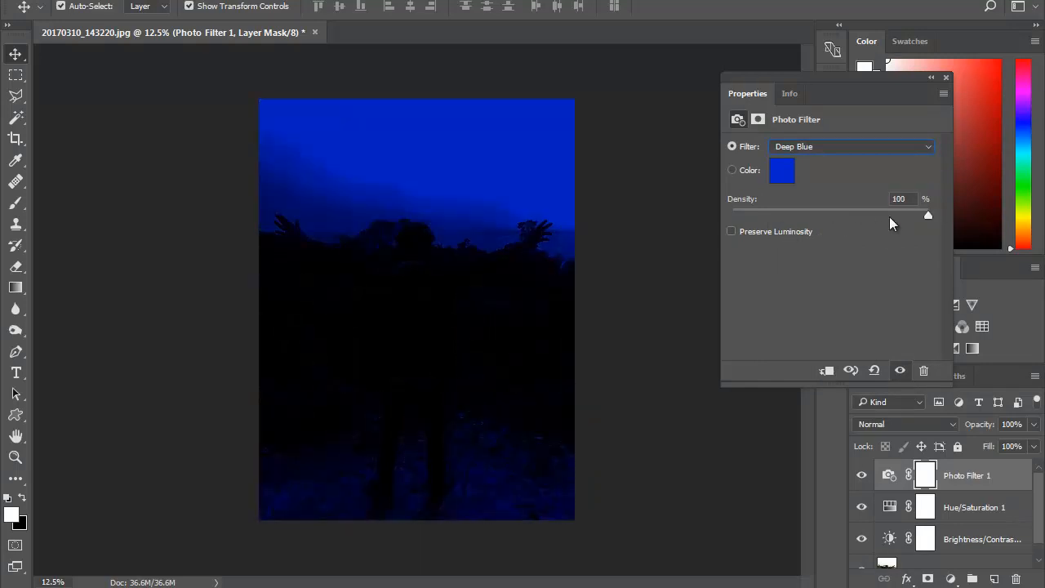
- Set the Photo Filter's custom color to a darker blue with RGB 23, 41, 133
{"action": "left_click", "coordinate": [786, 173]}
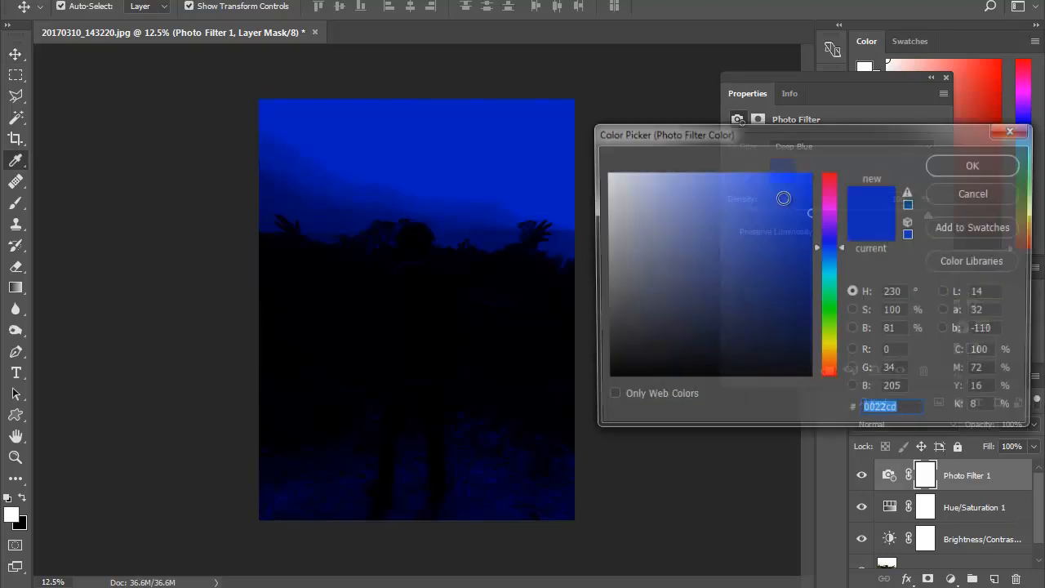
{"action": "left_click", "coordinate": [804, 288]}
{"action": "left_click", "coordinate": [785, 284]}
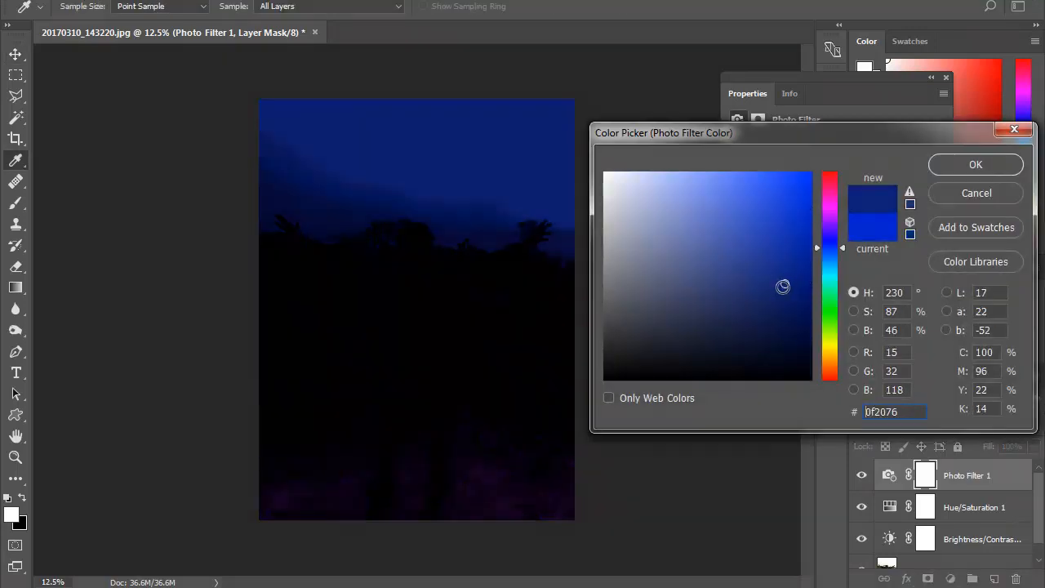
{"action": "left_click", "coordinate": [785, 303]}
{"action": "left_click", "coordinate": [774, 299]}
{"action": "left_click", "coordinate": [774, 286]}
{"action": "left_click", "coordinate": [776, 279]}
{"action": "left_click", "coordinate": [777, 275]}
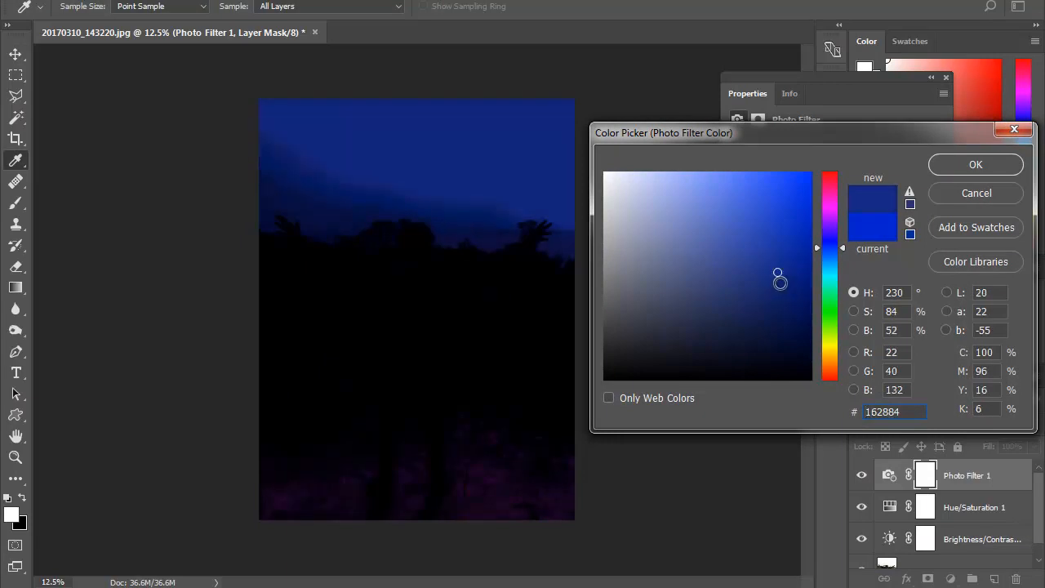
{"action": "left_click", "coordinate": [775, 292]}
{"action": "left_click", "coordinate": [776, 272]}
{"action": "left_click", "coordinate": [947, 167]}
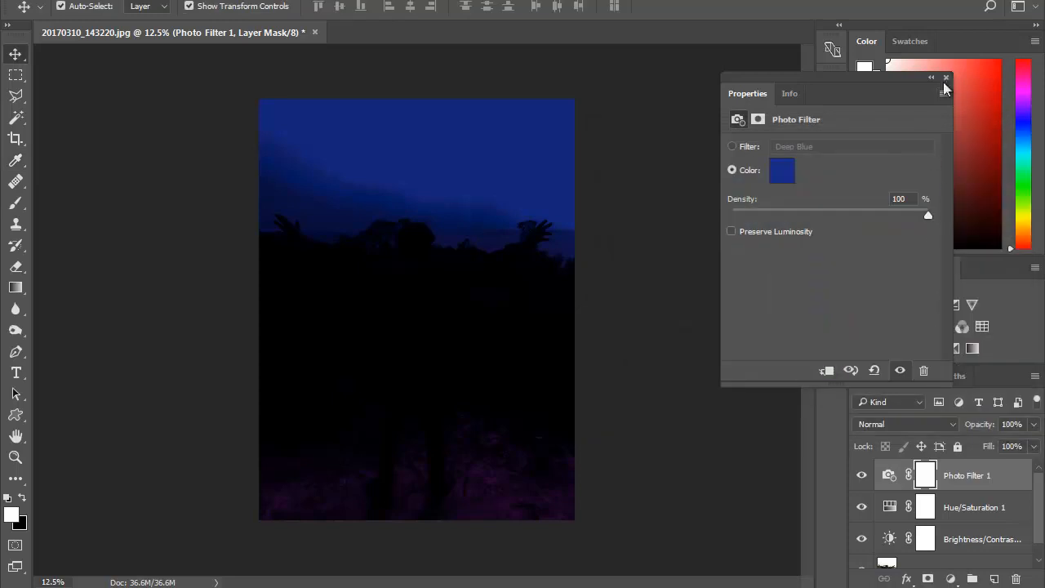
{"action": "left_click", "coordinate": [946, 78]}
- Set the Photo Filter layer's opacity to 84% and try the layer below Hue/Saturation
{"action": "left_click", "coordinate": [1032, 424]}
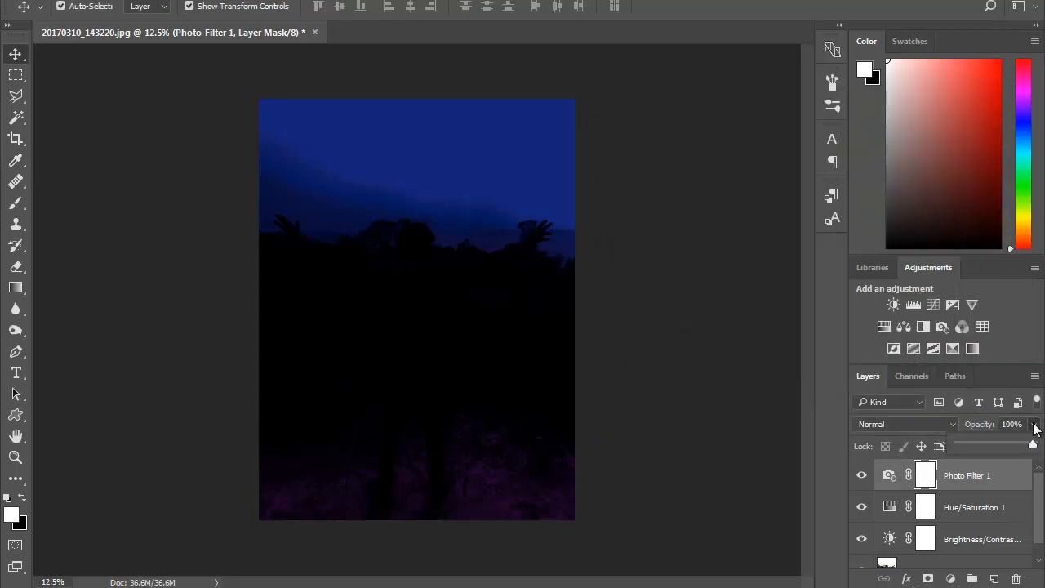
{"action": "left_click_drag", "start_coordinate": [1032, 446], "coordinate": [1022, 445]}
{"action": "left_click_drag", "start_coordinate": [966, 481], "coordinate": [967, 527]}
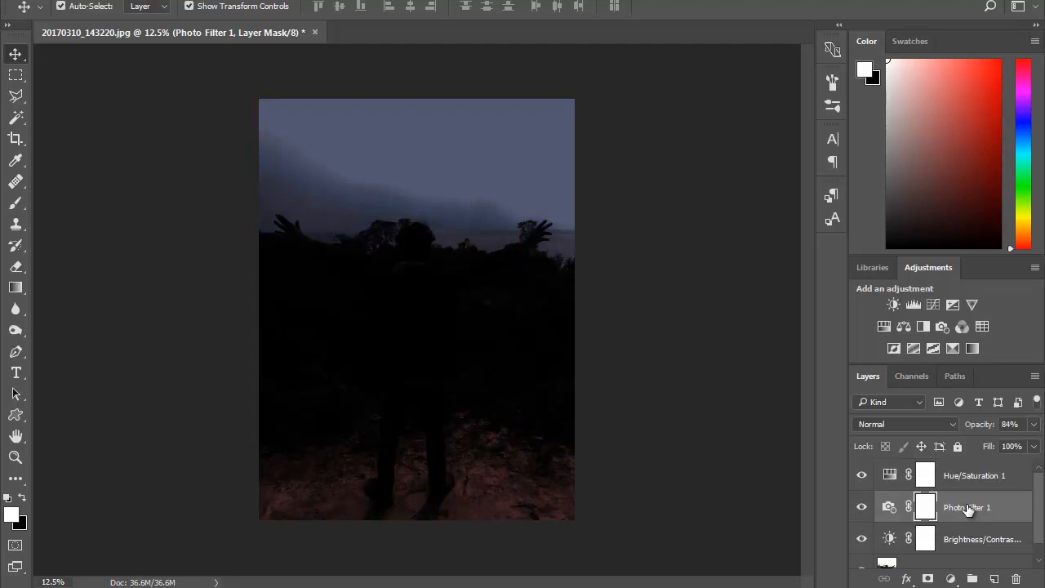
{"action": "left_click_drag", "start_coordinate": [971, 482], "coordinate": [971, 549]}
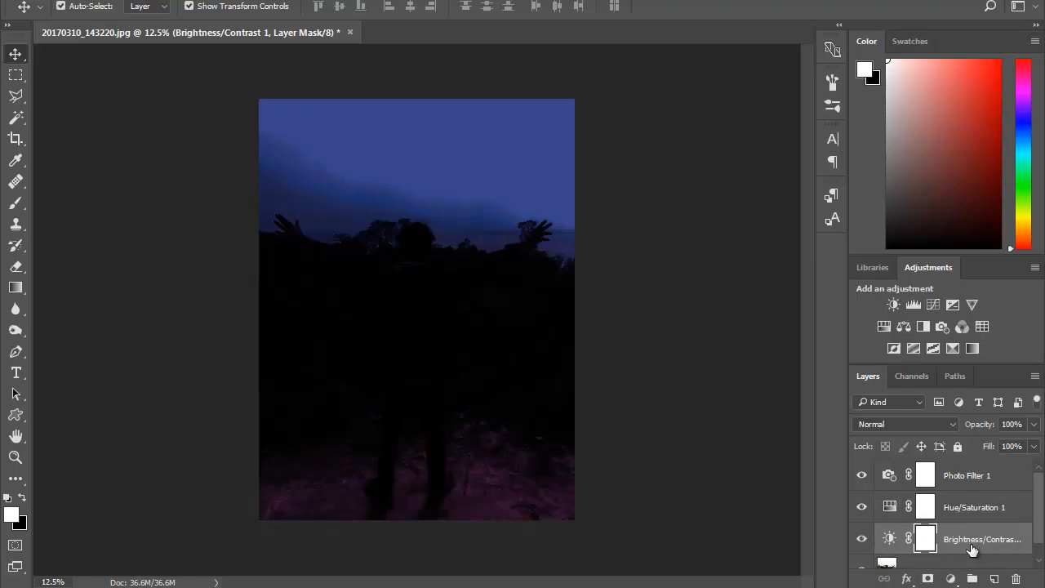
- Set the opacity of the Photo Filter layer to 82%
{"action": "left_click", "coordinate": [1009, 474]}
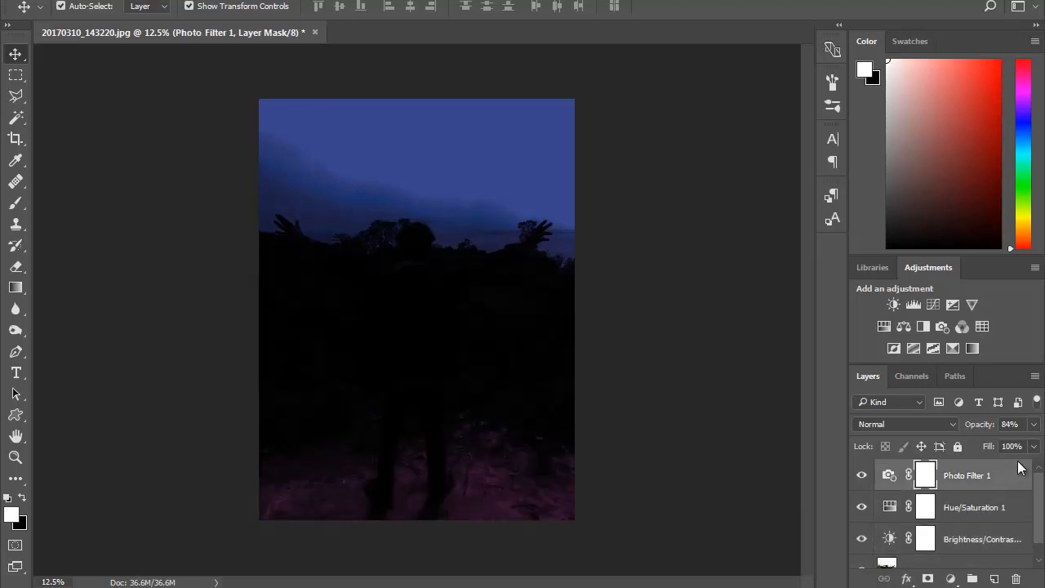
{"action": "left_click", "coordinate": [1033, 425]}
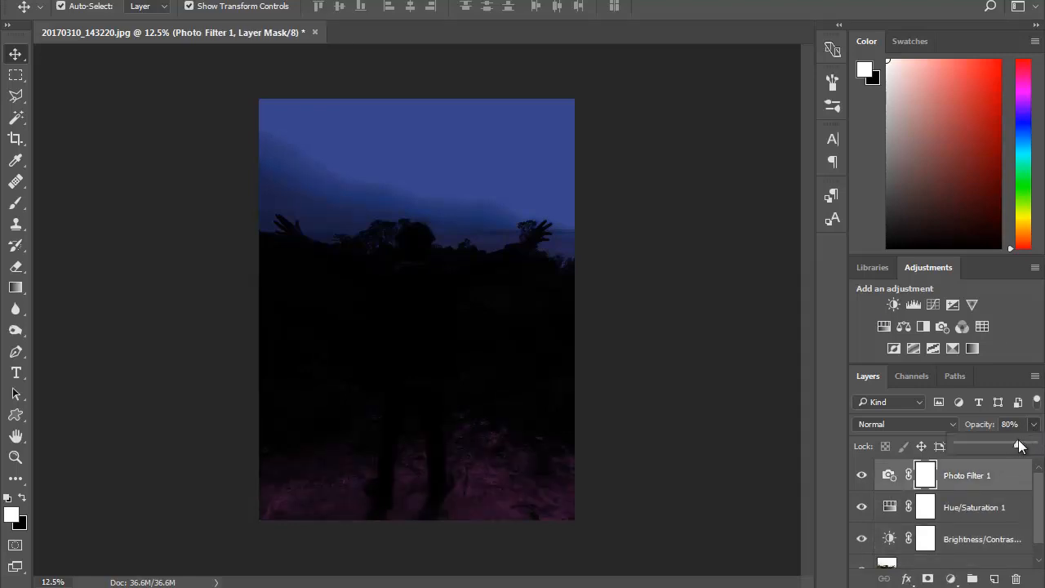
{"action": "mouse_move", "coordinate": [1019, 446]}
{"action": "left_mouse_down"}
{"action": "mouse_move", "coordinate": [1040, 445]}
{"action": "mouse_move", "coordinate": [1024, 445]}
{"action": "left_mouse_up"}
- Reduce the saturation of the existing Hue/Saturation adjustment to just below -77
{"action": "double_click", "coordinate": [891, 510]}
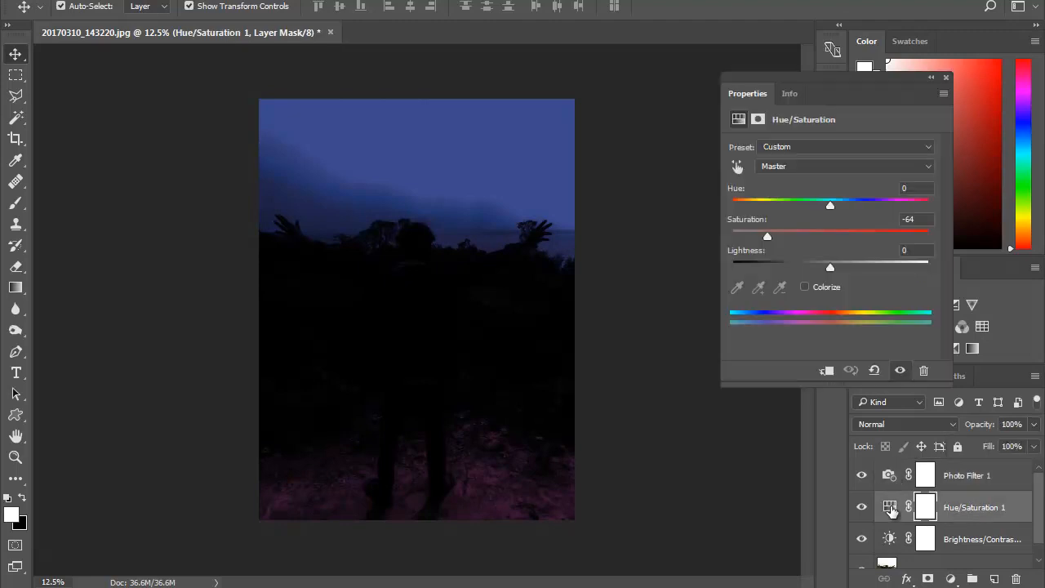
{"action": "left_click_drag", "start_coordinate": [767, 239], "coordinate": [755, 237]}
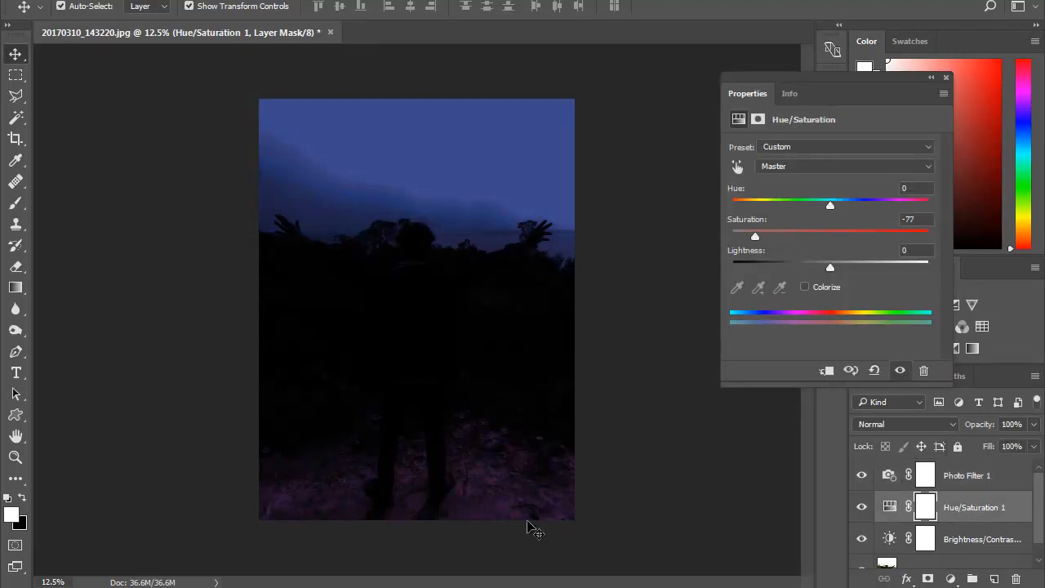
{"action": "left_click_drag", "start_coordinate": [756, 235], "coordinate": [753, 235]}
{"action": "left_click", "coordinate": [946, 77]}
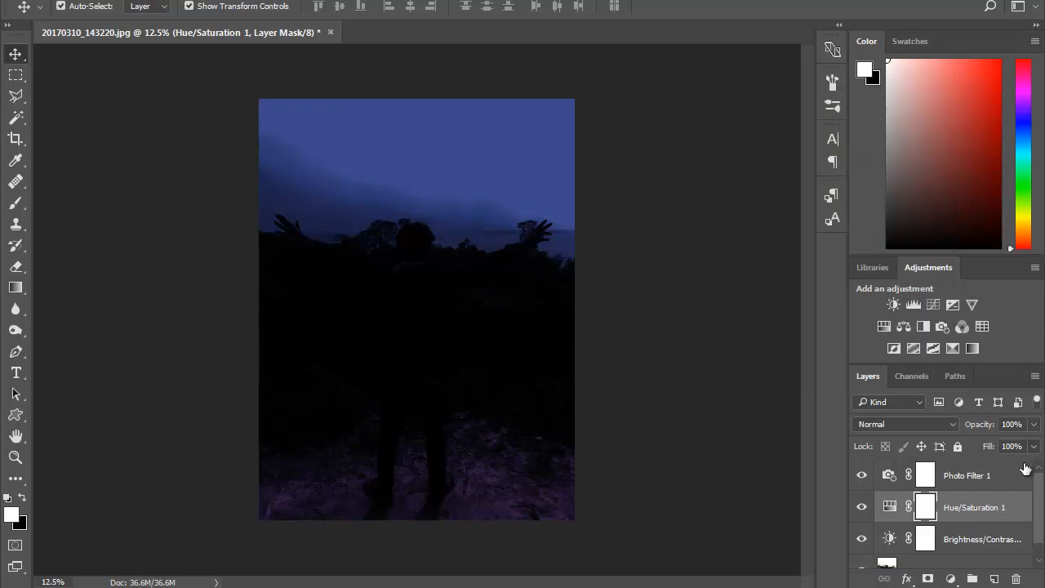
- Change the Photo Filter adjustment's color to the slightly deeper blue #11237e
{"action": "left_click", "coordinate": [966, 481]}
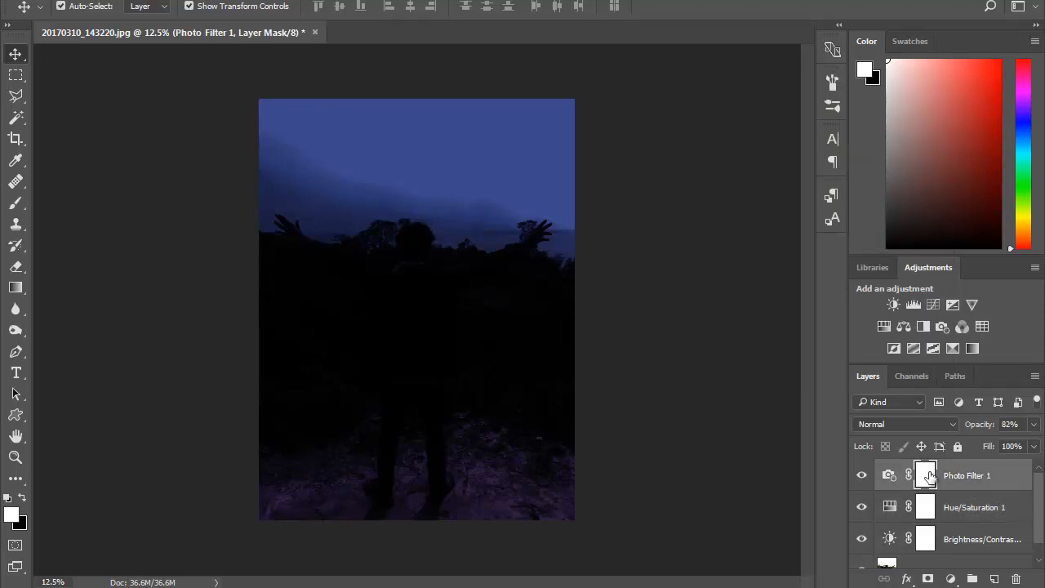
{"action": "double_click", "coordinate": [889, 475]}
{"action": "left_click", "coordinate": [782, 171]}
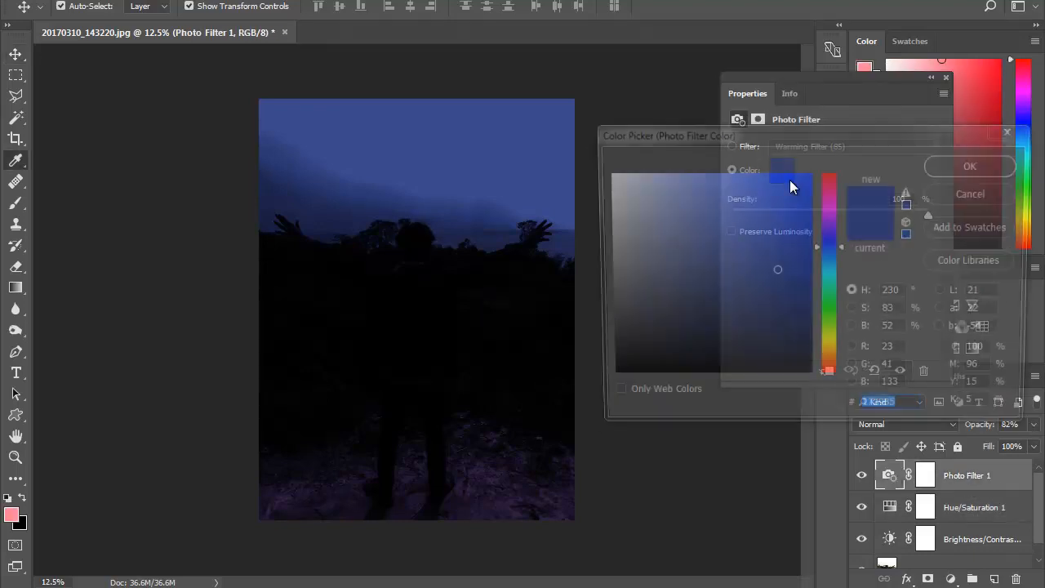
{"action": "left_click_drag", "start_coordinate": [785, 269], "coordinate": [784, 277]}
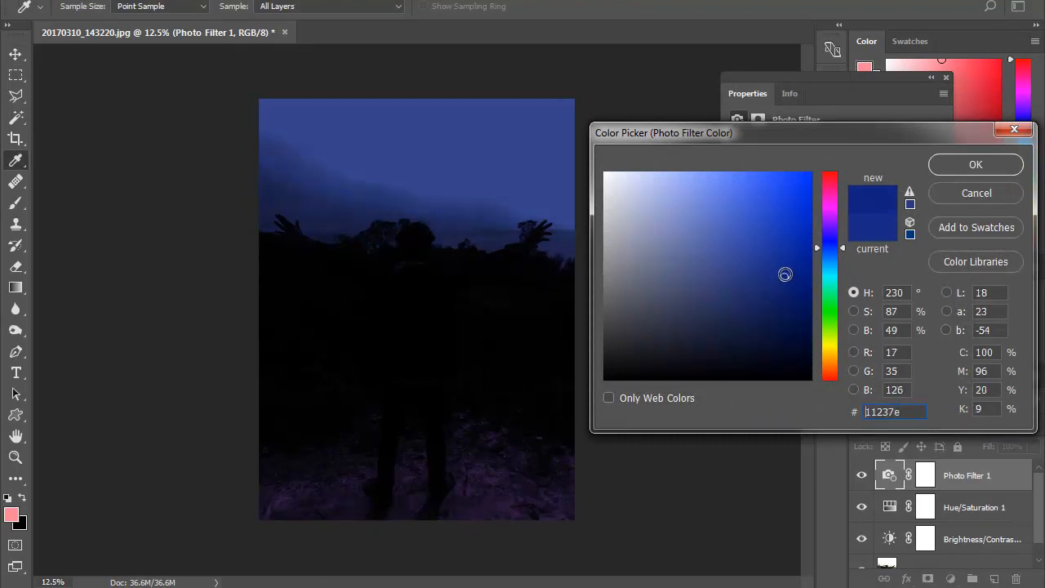
{"action": "left_click", "coordinate": [954, 164]}
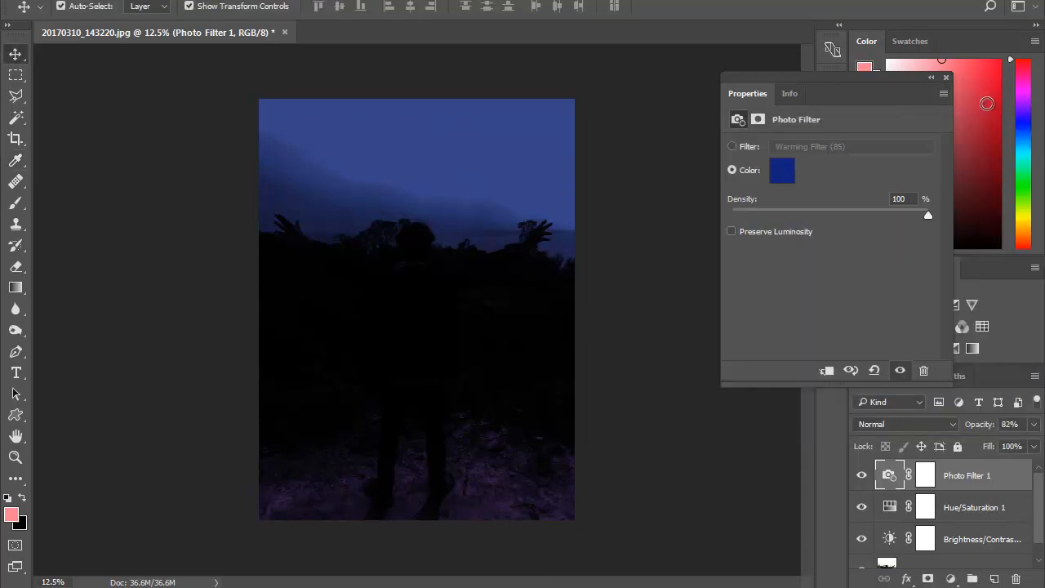
{"action": "left_click", "coordinate": [946, 77]}
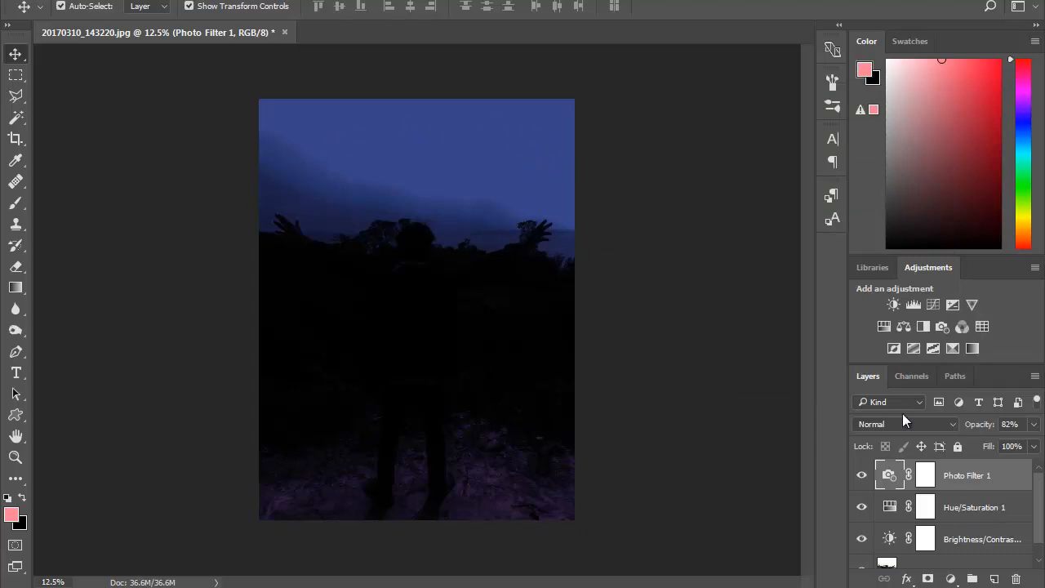
- Add a Gradient Map adjustment layer above the Photo Filter using the white-to-black gradient preset
{"action": "left_click", "coordinate": [958, 579]}
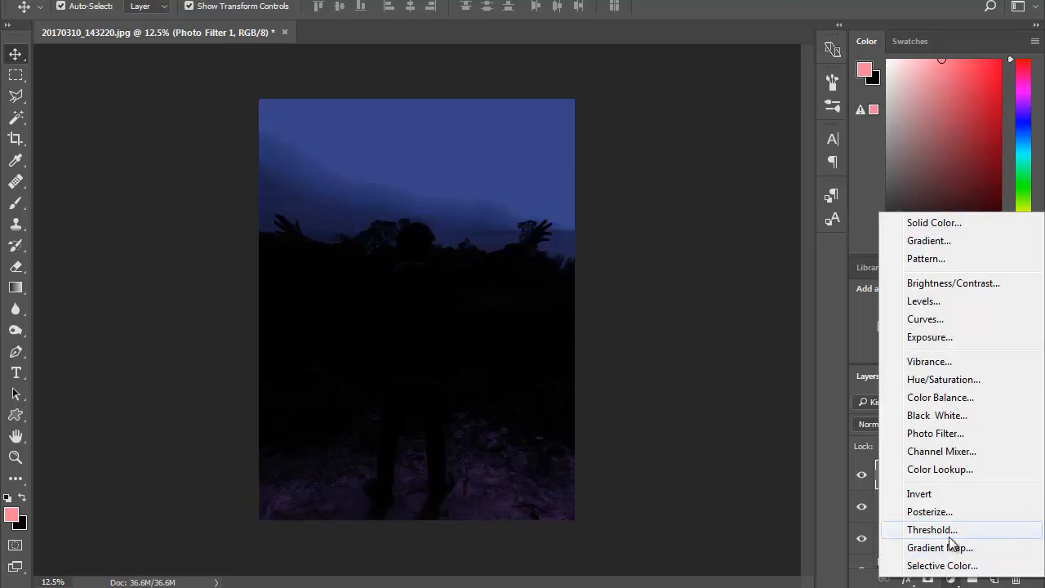
{"action": "left_click", "coordinate": [956, 550]}
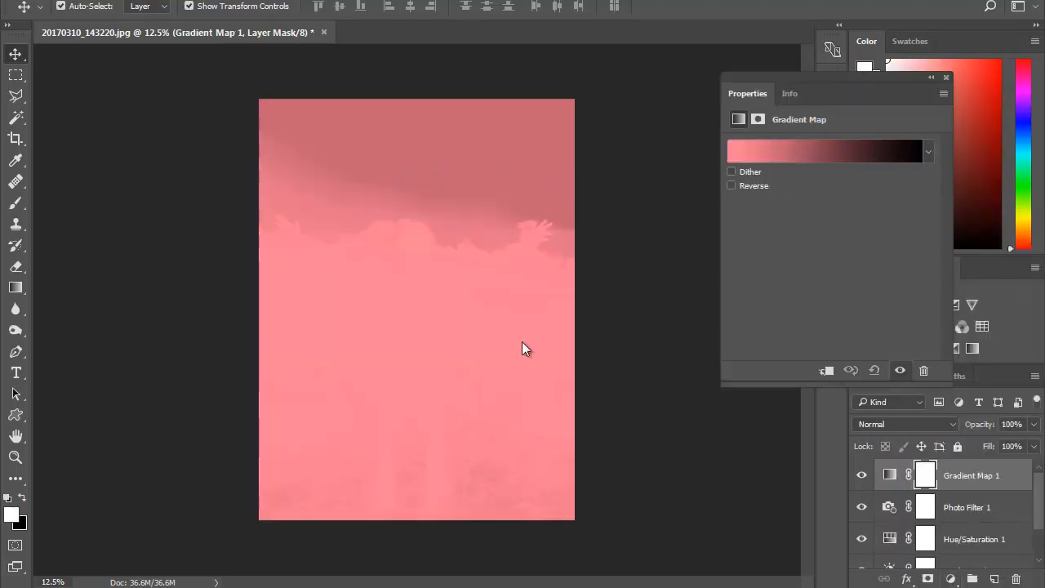
{"action": "left_click", "coordinate": [926, 152]}
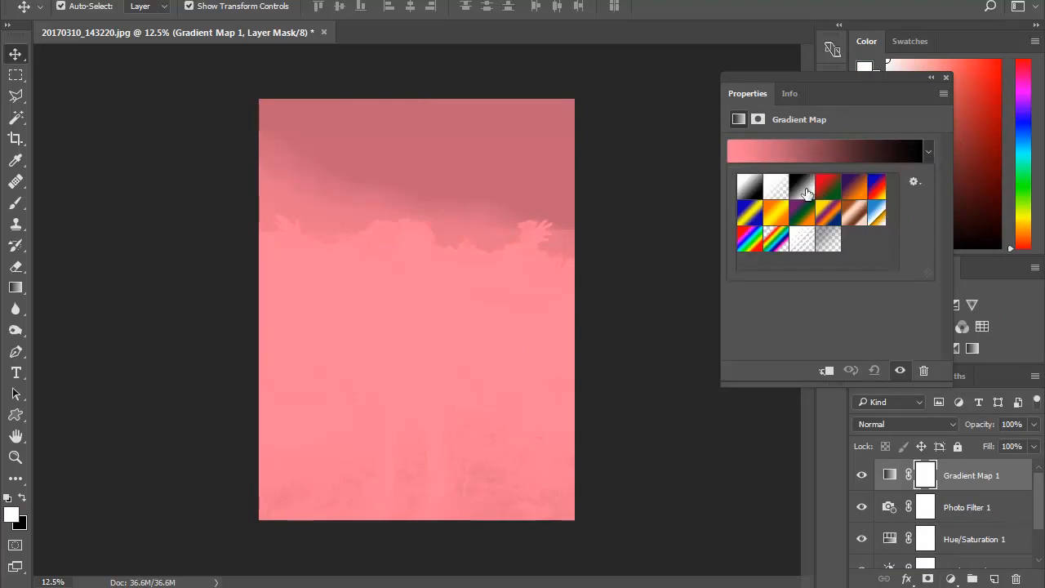
{"action": "left_click", "coordinate": [757, 190]}
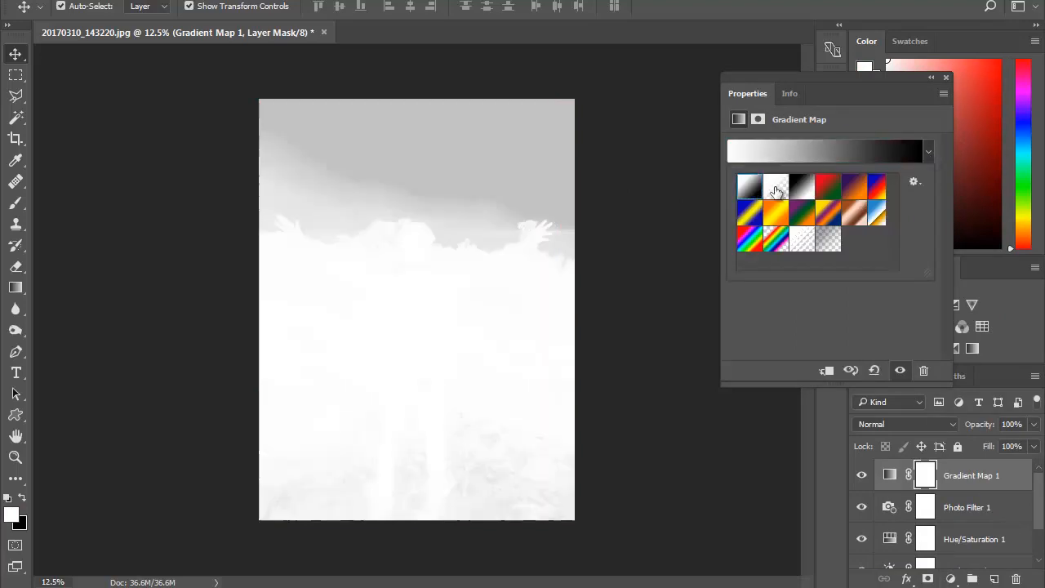
{"action": "left_click", "coordinate": [896, 327]}
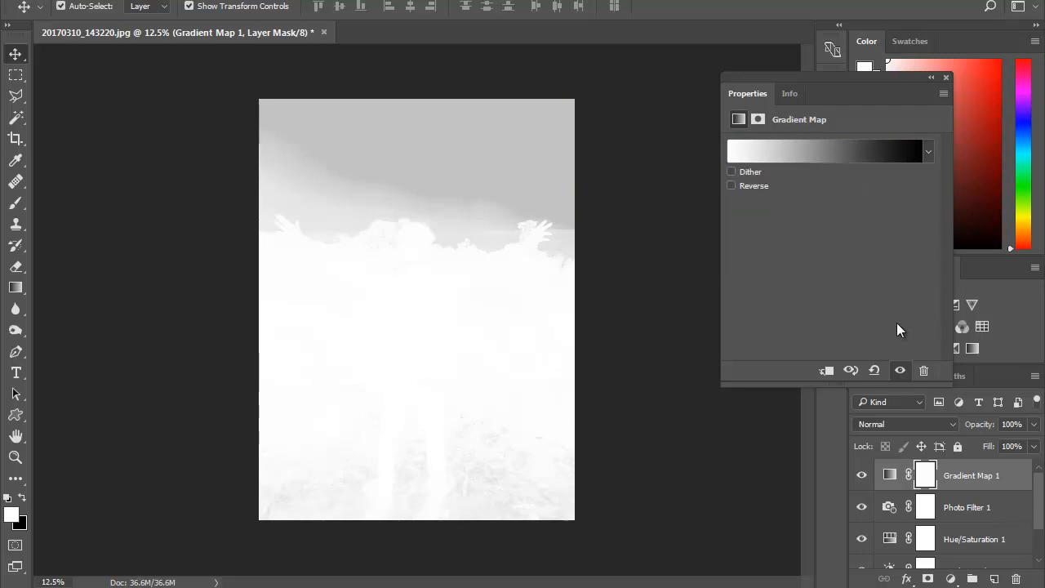
- Reverse the Gradient Map's gradient and set the layer's blend mode to Multiply
{"action": "left_click", "coordinate": [749, 186]}
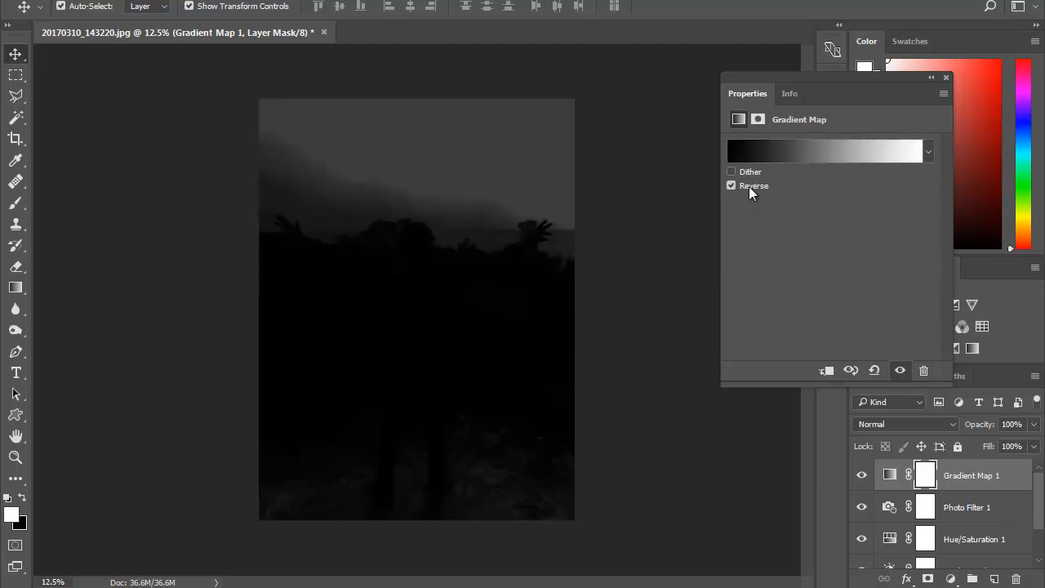
{"action": "left_click", "coordinate": [946, 77]}
{"action": "left_click", "coordinate": [926, 423]}
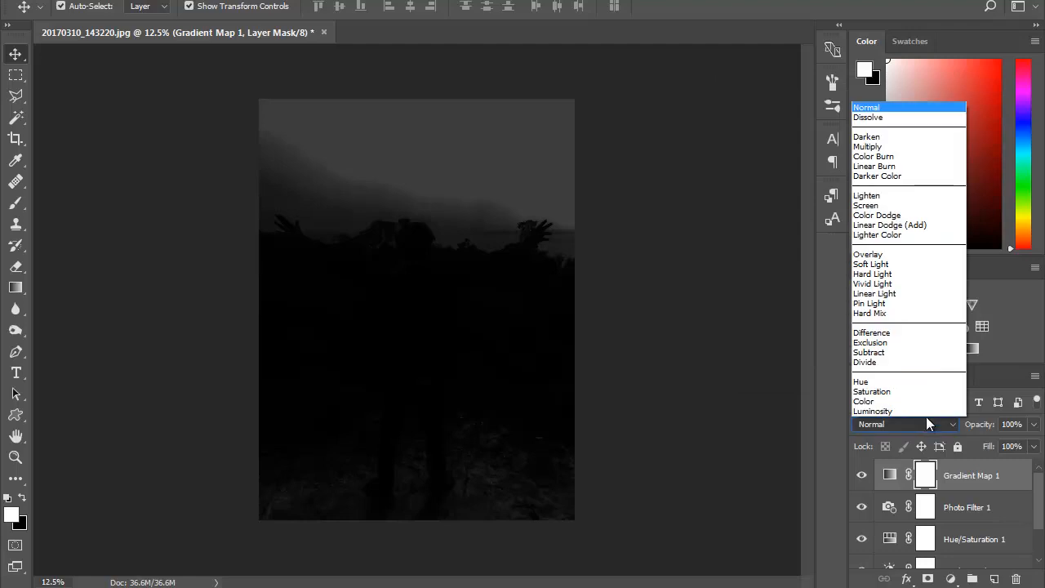
{"action": "left_click", "coordinate": [882, 147]}
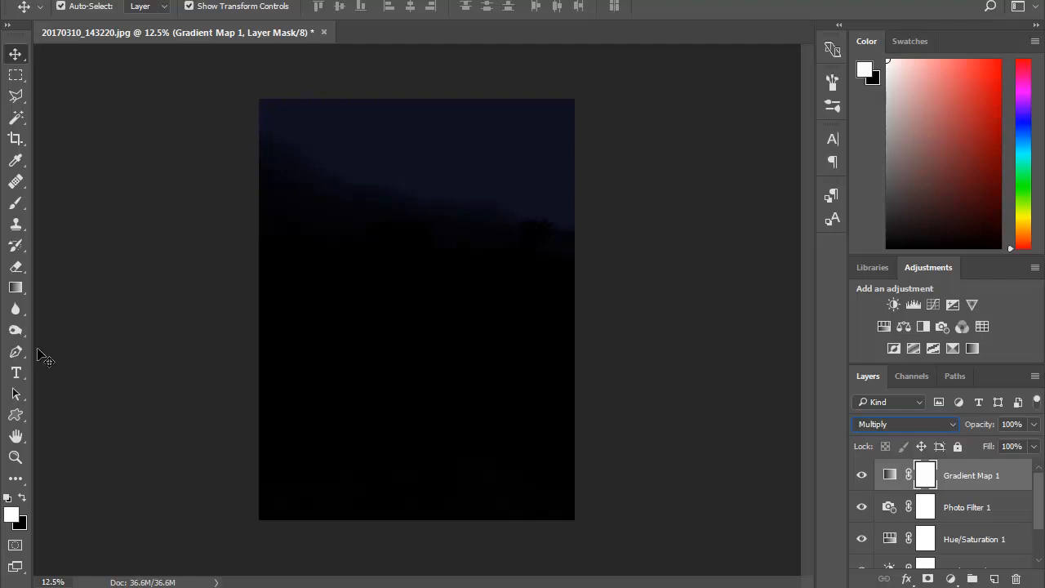
- Apply a vertical white-to-black gradient to the Gradient Map's layer mask with the Gradient Tool, running from the sky's upper edge down to the hands
{"action": "right_click", "coordinate": [20, 295]}
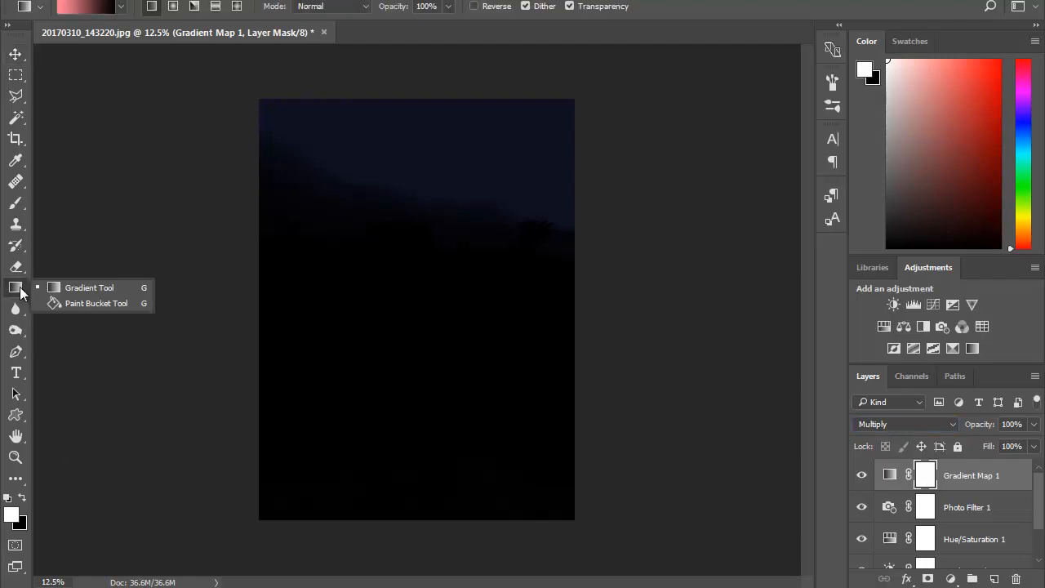
{"action": "left_click", "coordinate": [103, 287]}
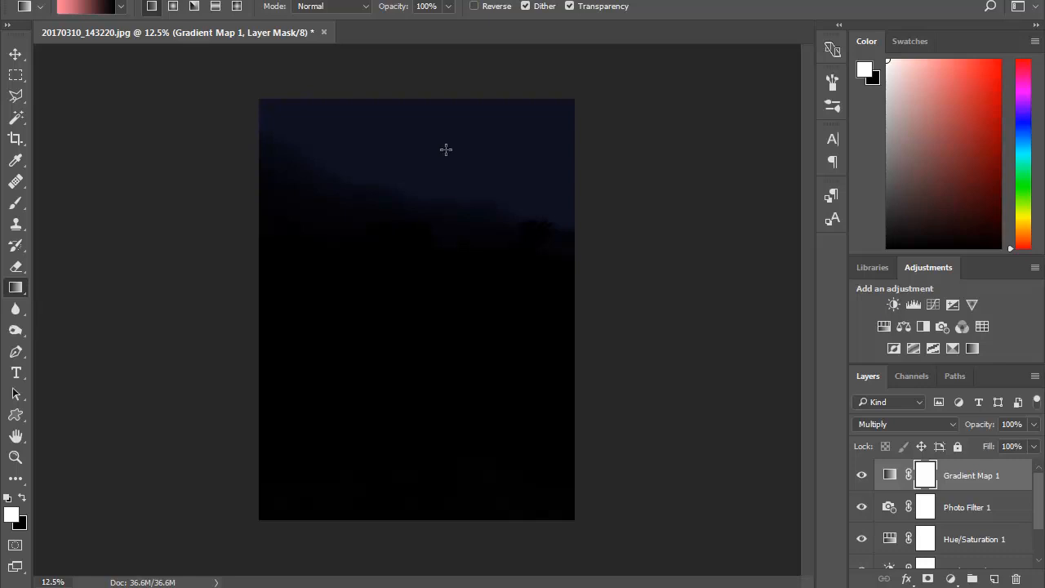
{"action": "left_click_drag", "start_coordinate": [441, 96], "coordinate": [453, 269]}
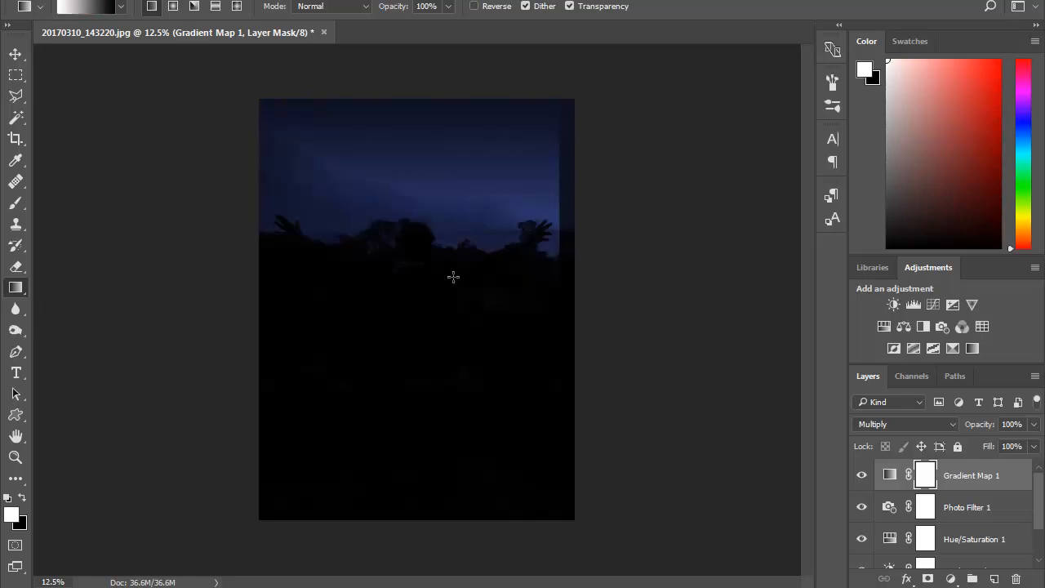
{"action": "left_click_drag", "start_coordinate": [367, 136], "coordinate": [363, 263]}
{"action": "left_click_drag", "start_coordinate": [436, 331], "coordinate": [438, 327]}
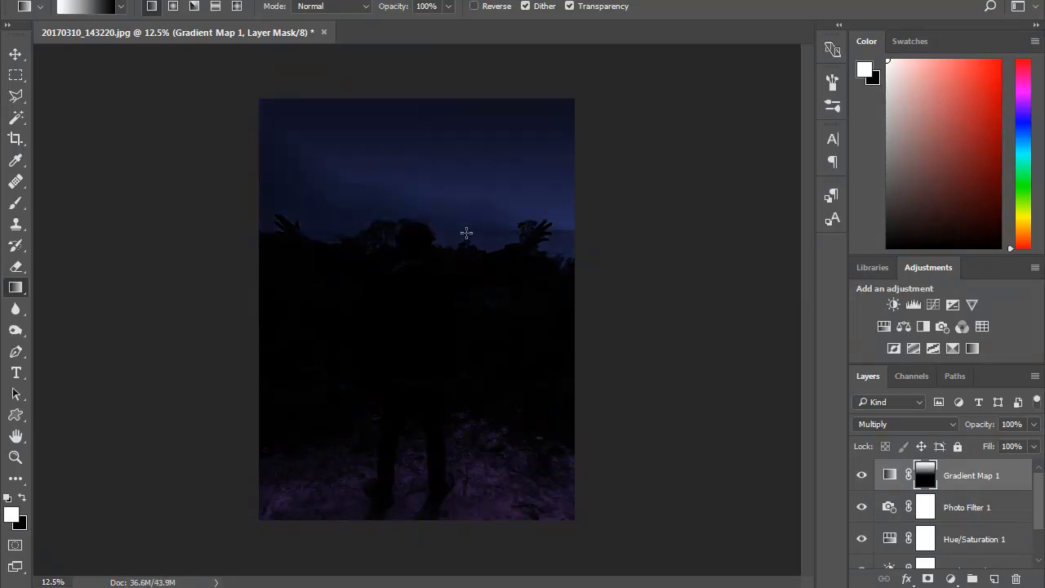
{"action": "left_click_drag", "start_coordinate": [516, 99], "coordinate": [527, 240]}
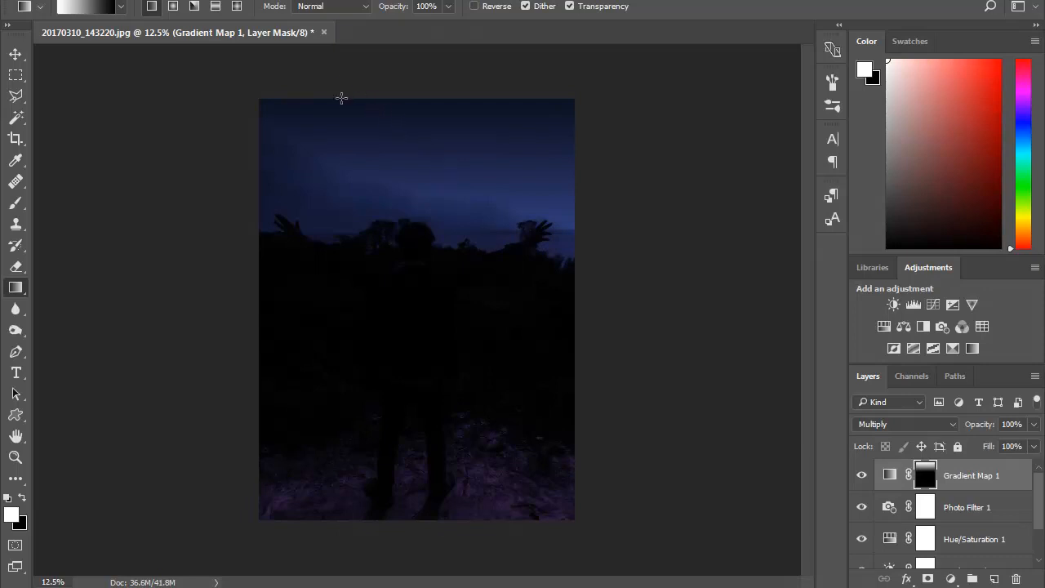
{"action": "left_click_drag", "start_coordinate": [346, 99], "coordinate": [353, 197]}
{"action": "left_click_drag", "start_coordinate": [517, 96], "coordinate": [538, 232]}
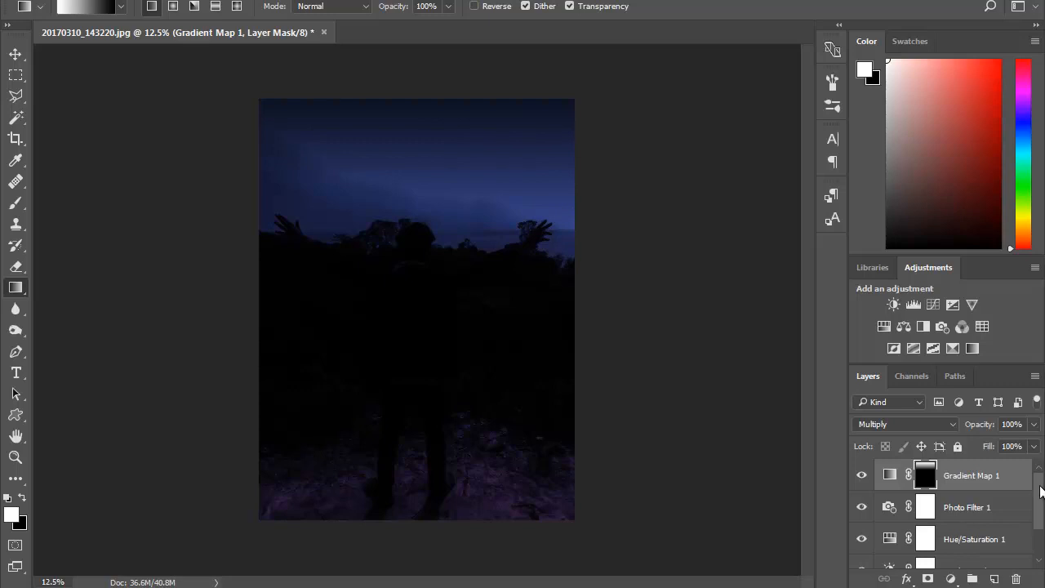
- Raise the brightness of the existing Brightness/Contrast adjustment to -116
{"action": "scroll", "coordinate": [949, 520], "scroll_direction": "down", "scroll_amount": 2}
{"action": "double_click", "coordinate": [890, 521]}
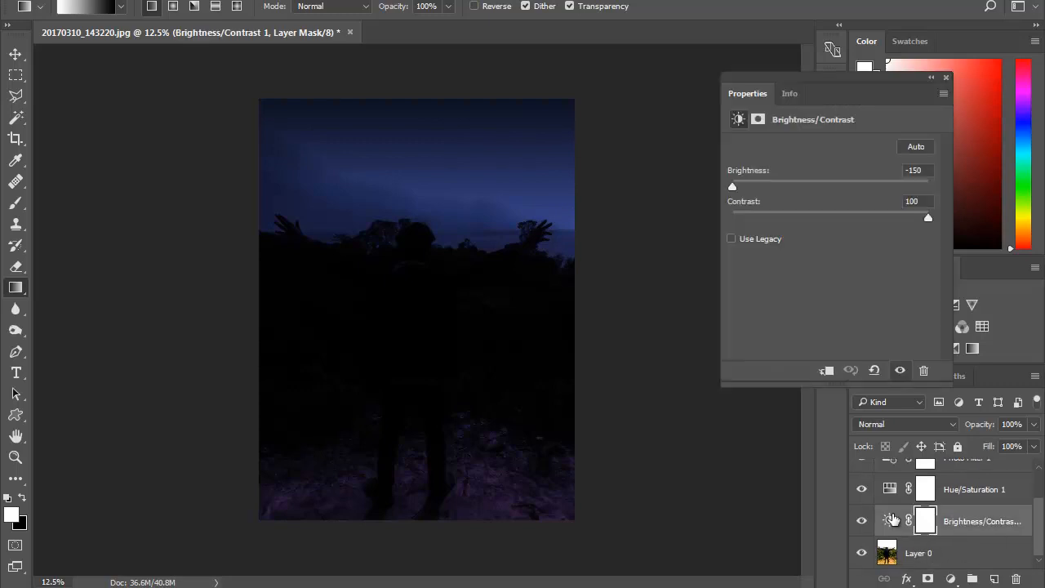
{"action": "left_click_drag", "start_coordinate": [735, 188], "coordinate": [754, 185]}
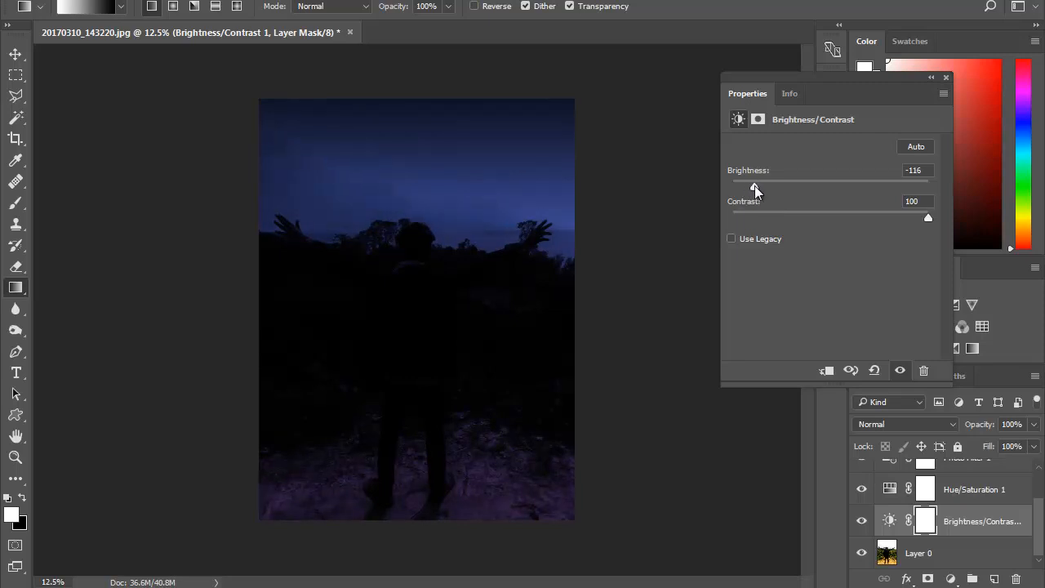
{"action": "left_click", "coordinate": [945, 77]}
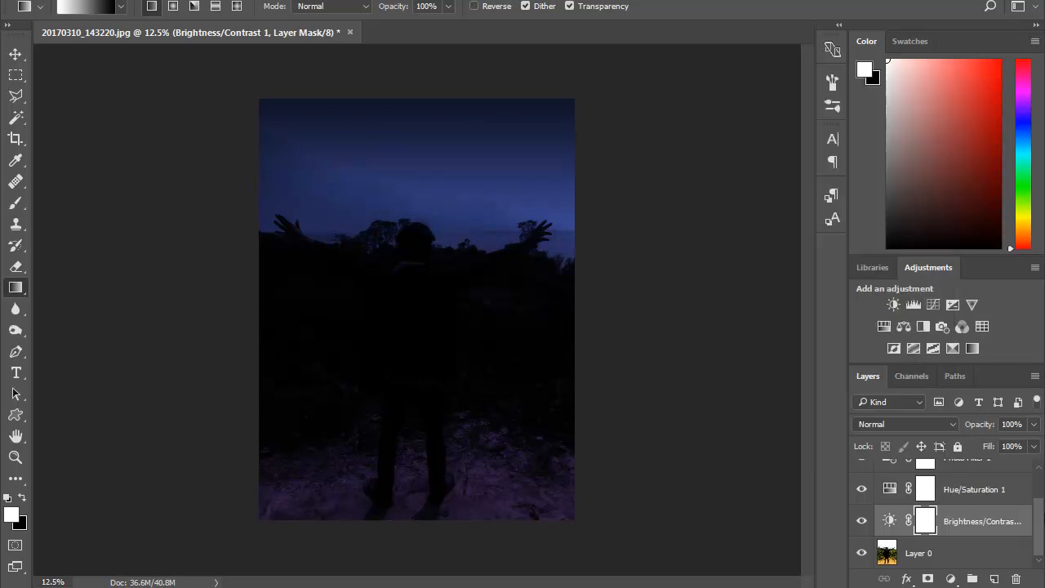
- Set the opacity of the Photo Filter layer to 86%
{"action": "scroll", "coordinate": [1040, 505], "scroll_direction": "up", "scroll_amount": 2}
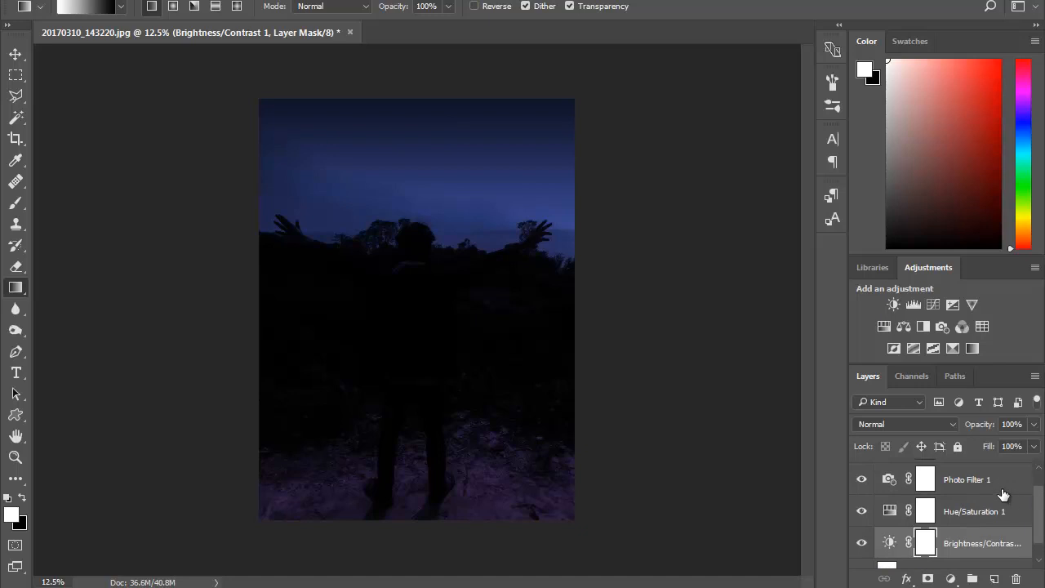
{"action": "left_click", "coordinate": [1008, 487]}
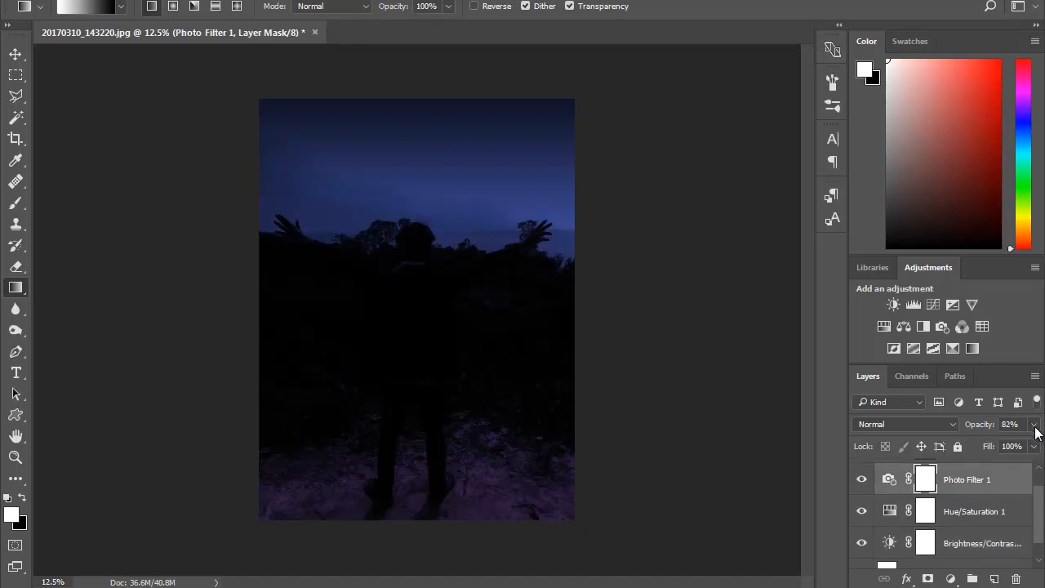
{"action": "left_click", "coordinate": [1034, 426]}
{"action": "left_click_drag", "start_coordinate": [1020, 447], "coordinate": [1028, 448]}
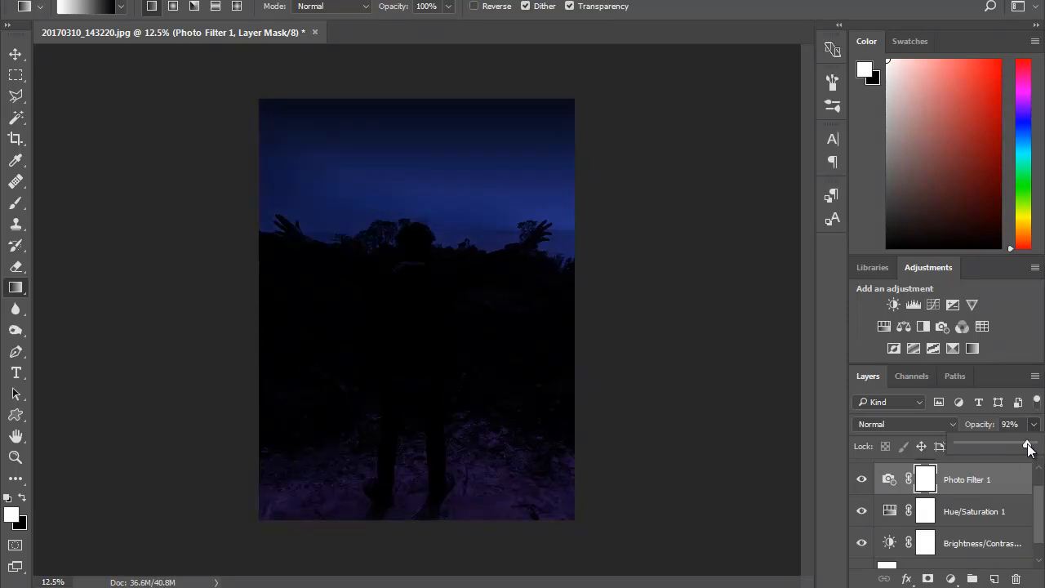
{"action": "left_click_drag", "start_coordinate": [1028, 448], "coordinate": [1023, 447]}
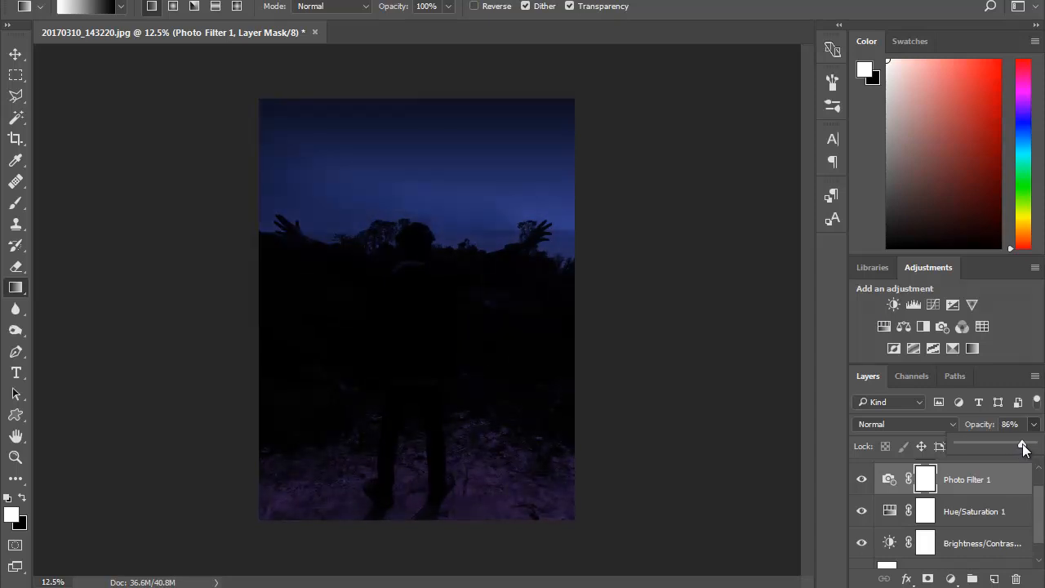
{"action": "left_click", "coordinate": [1041, 427]}
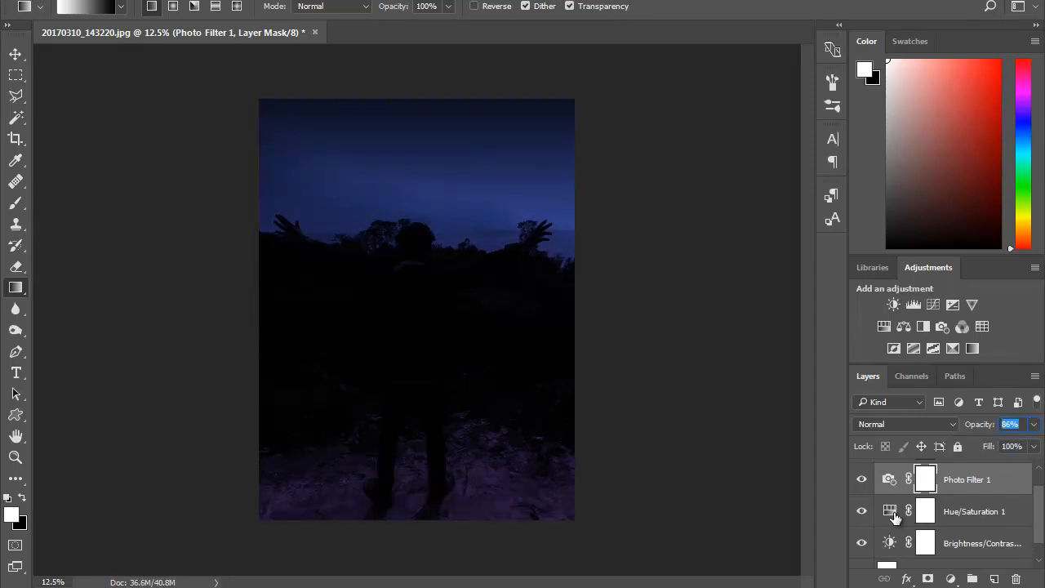
- Lower the saturation of the existing Hue/Saturation adjustment to -85
{"action": "double_click", "coordinate": [890, 512]}
{"action": "mouse_move", "coordinate": [751, 236]}
{"action": "left_mouse_down"}
{"action": "mouse_move", "coordinate": [800, 237]}
{"action": "mouse_move", "coordinate": [800, 252]}
{"action": "mouse_move", "coordinate": [736, 248]}
{"action": "mouse_move", "coordinate": [745, 243]}
{"action": "left_mouse_up"}
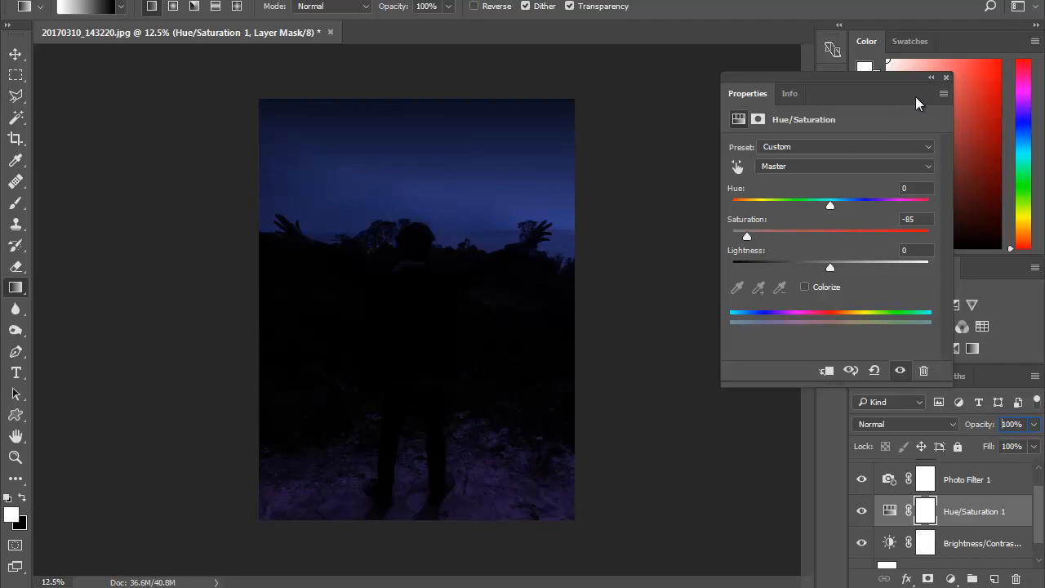
{"action": "left_click", "coordinate": [946, 78]}
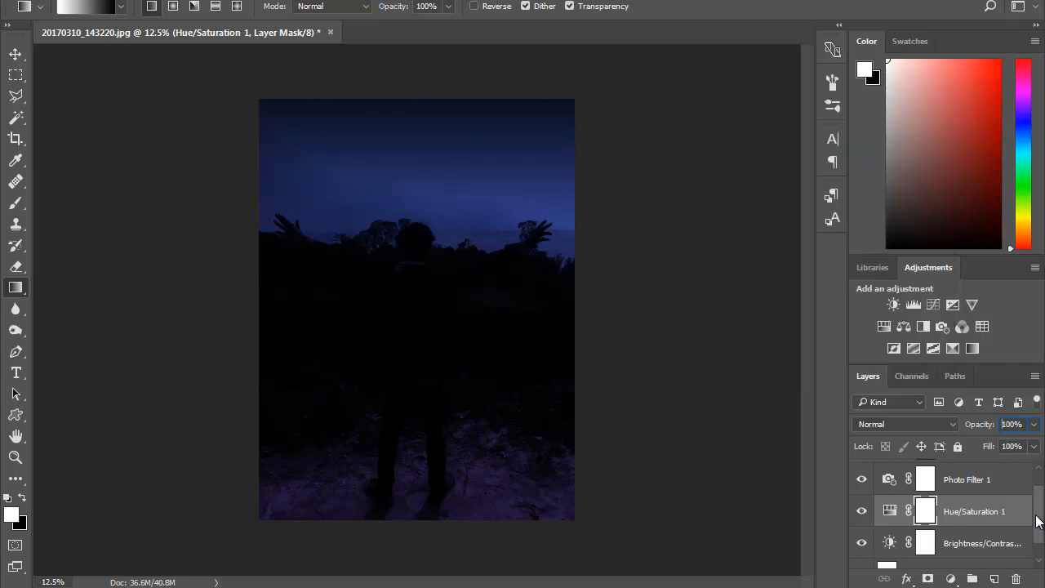
- Redraw the vertical white-to-black gradient on the Gradient Map's layer mask, from just below the sky's upper edge to the horizon
{"action": "scroll", "coordinate": [1038, 521], "scroll_direction": "up", "scroll_amount": 1}
{"action": "left_click", "coordinate": [973, 482]}
{"action": "left_click_drag", "start_coordinate": [420, 91], "coordinate": [418, 259]}
{"action": "left_click_drag", "start_coordinate": [498, 99], "coordinate": [504, 237]}
{"action": "left_click_drag", "start_coordinate": [320, 91], "coordinate": [321, 205]}
{"action": "left_click_drag", "start_coordinate": [442, 93], "coordinate": [443, 235]}
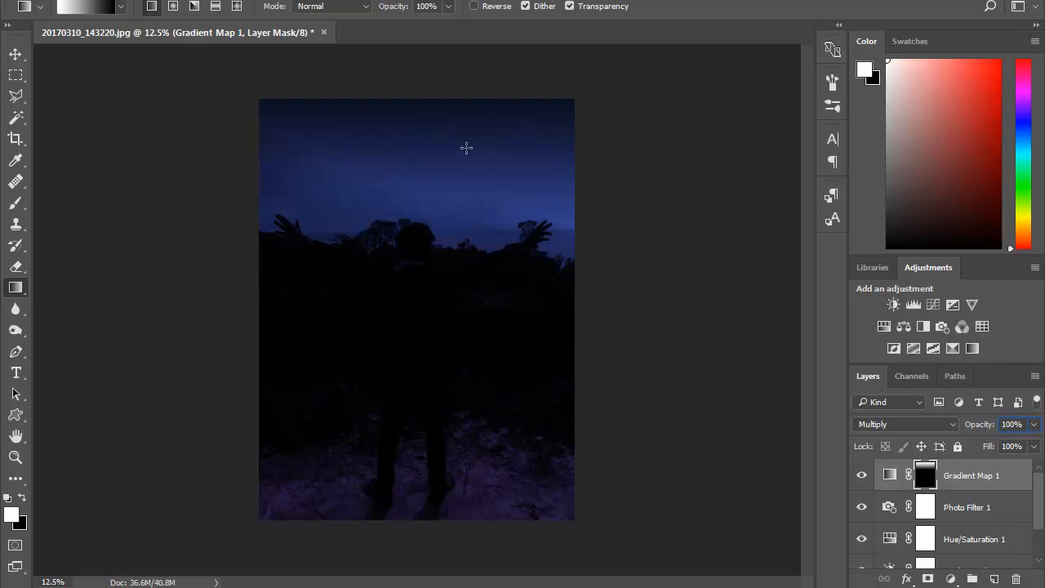
{"action": "left_click_drag", "start_coordinate": [482, 109], "coordinate": [488, 302]}
{"action": "left_click_drag", "start_coordinate": [521, 102], "coordinate": [529, 253]}
{"action": "left_click_drag", "start_coordinate": [485, 96], "coordinate": [483, 196]}
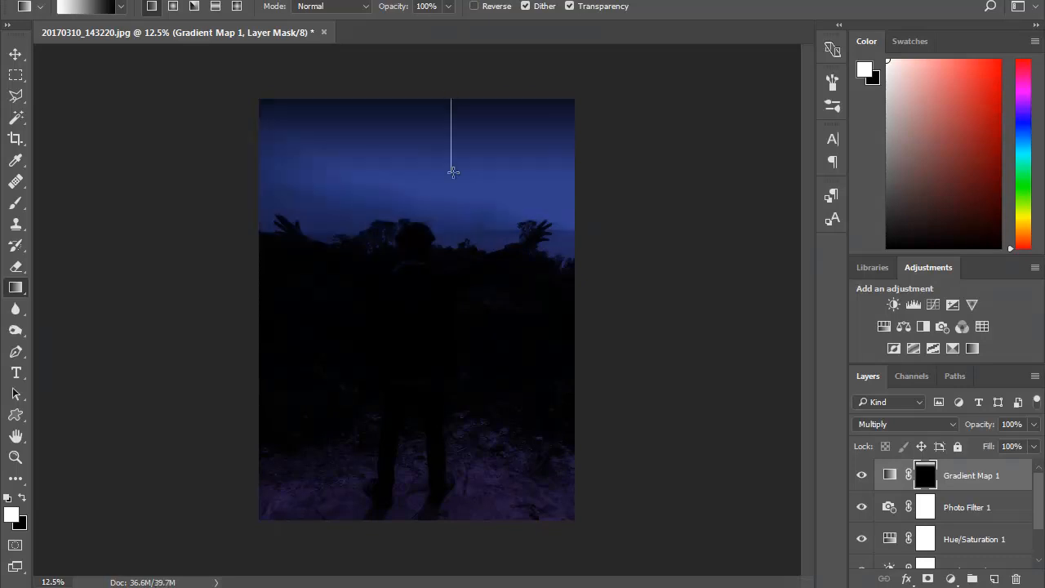
{"action": "left_click_drag", "start_coordinate": [451, 92], "coordinate": [451, 218]}
{"action": "left_click_drag", "start_coordinate": [487, 106], "coordinate": [487, 229]}
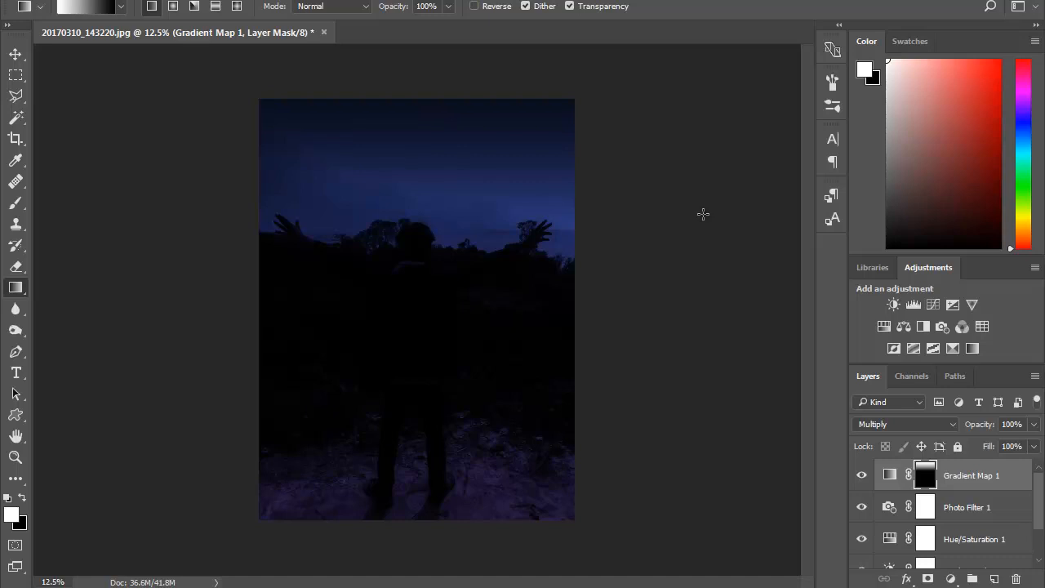
- Add a new empty layer above the Gradient Map layer
{"action": "key", "text": "ctrl+plus"}
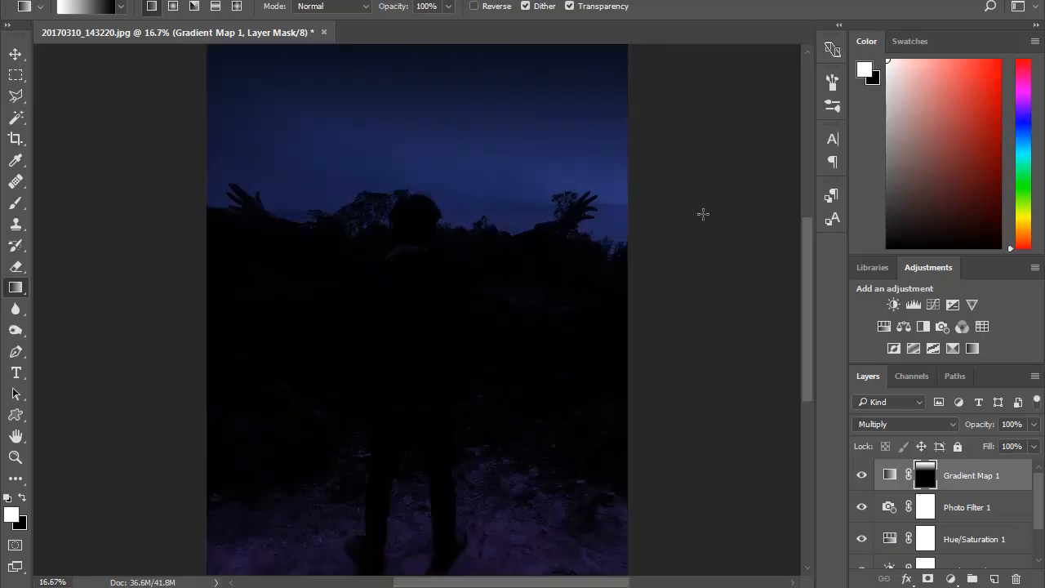
{"action": "key", "text": "ctrl+plus"}
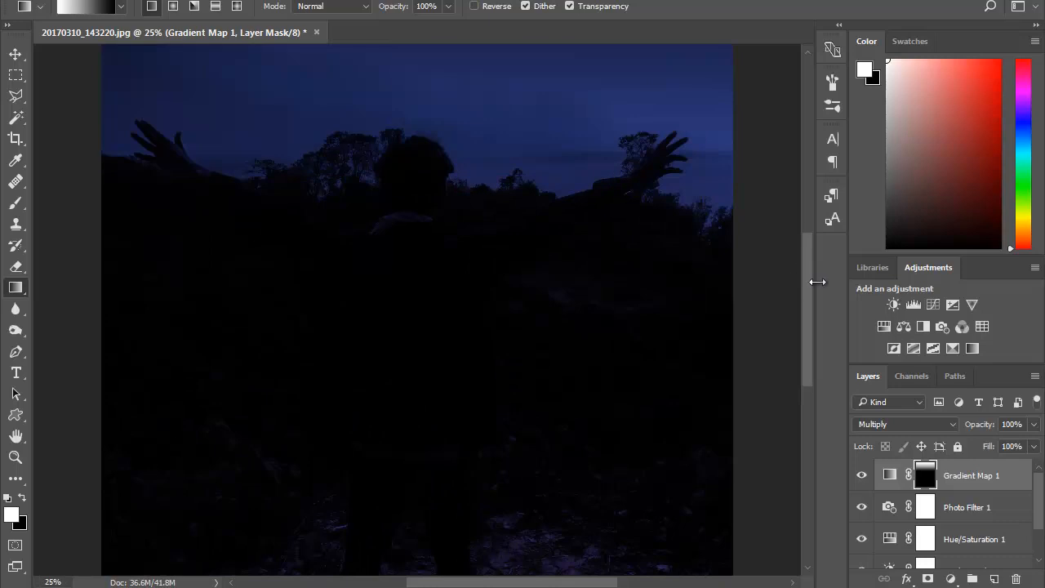
{"action": "left_click_drag", "start_coordinate": [809, 281], "coordinate": [796, 258]}
{"action": "key", "text": "ctrl+minus"}
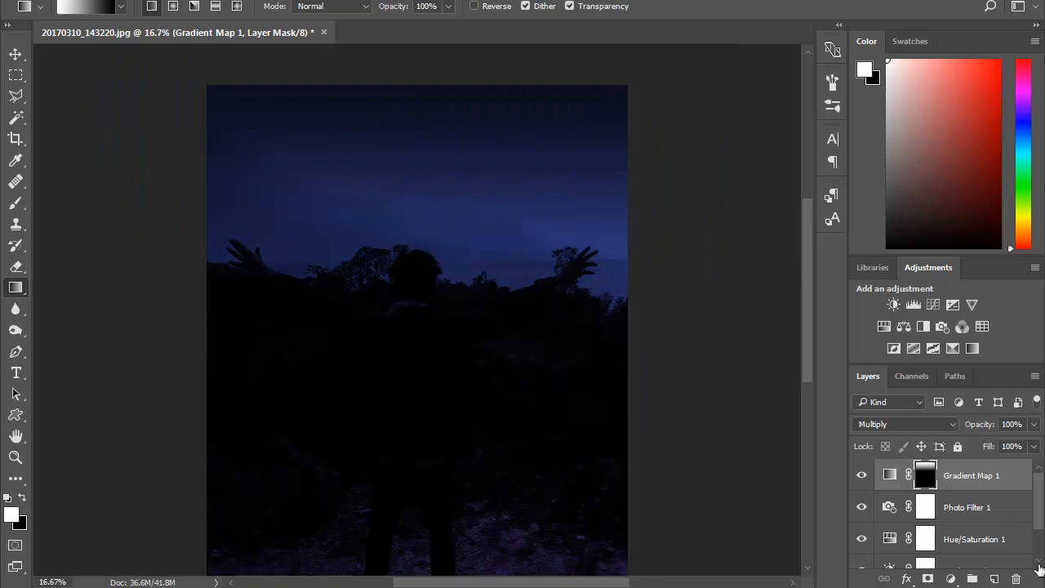
{"action": "left_click", "coordinate": [994, 579]}
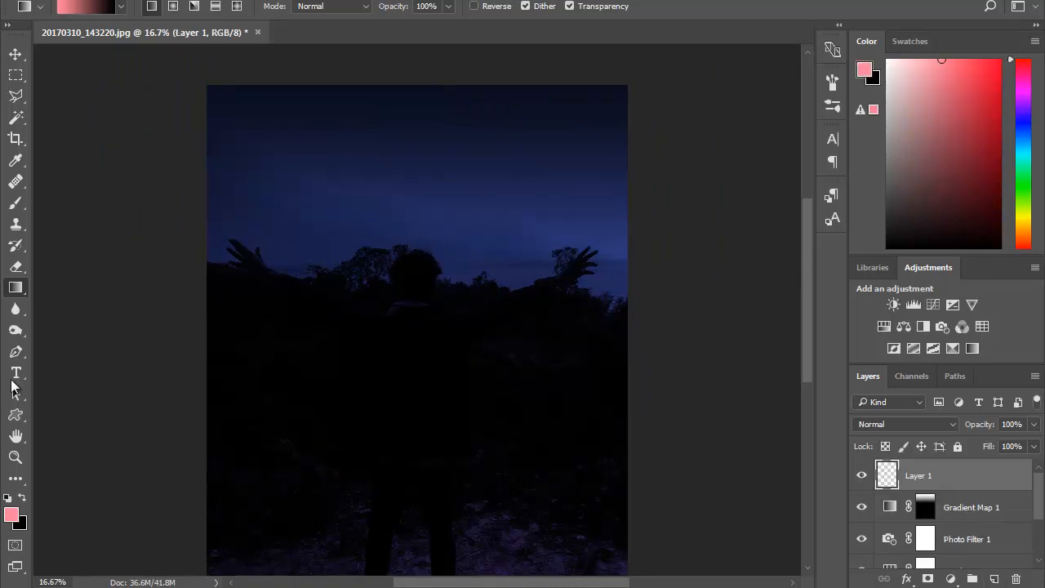
- Configure the Brush tool with 1000% spacing, Shape Dynamics at 100% size jitter, and Scattering at 1000%
{"action": "left_click", "coordinate": [16, 203]}
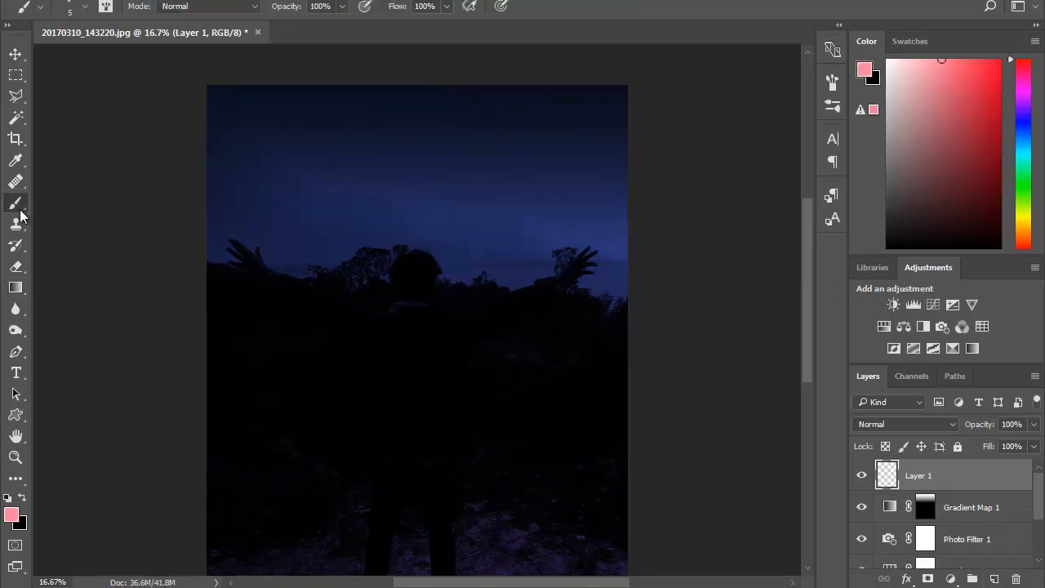
{"action": "left_click", "coordinate": [106, 5]}
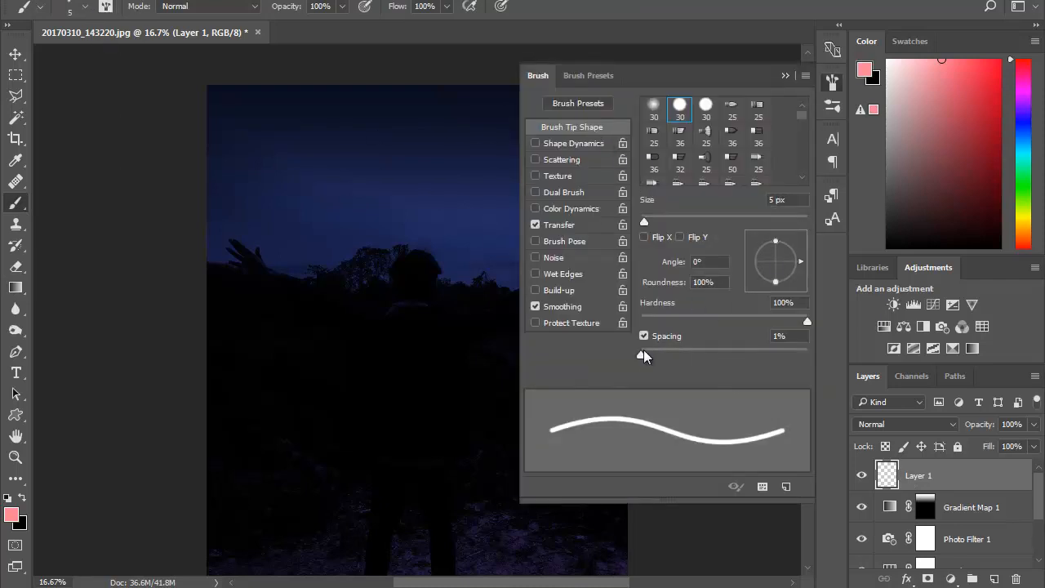
{"action": "left_click_drag", "start_coordinate": [642, 354], "coordinate": [819, 370]}
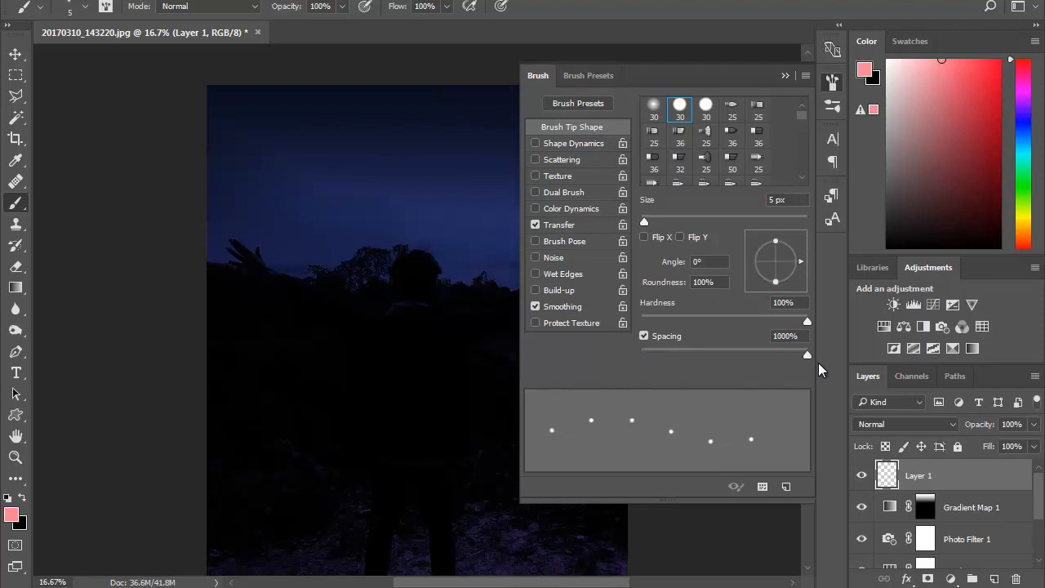
{"action": "left_click", "coordinate": [574, 147]}
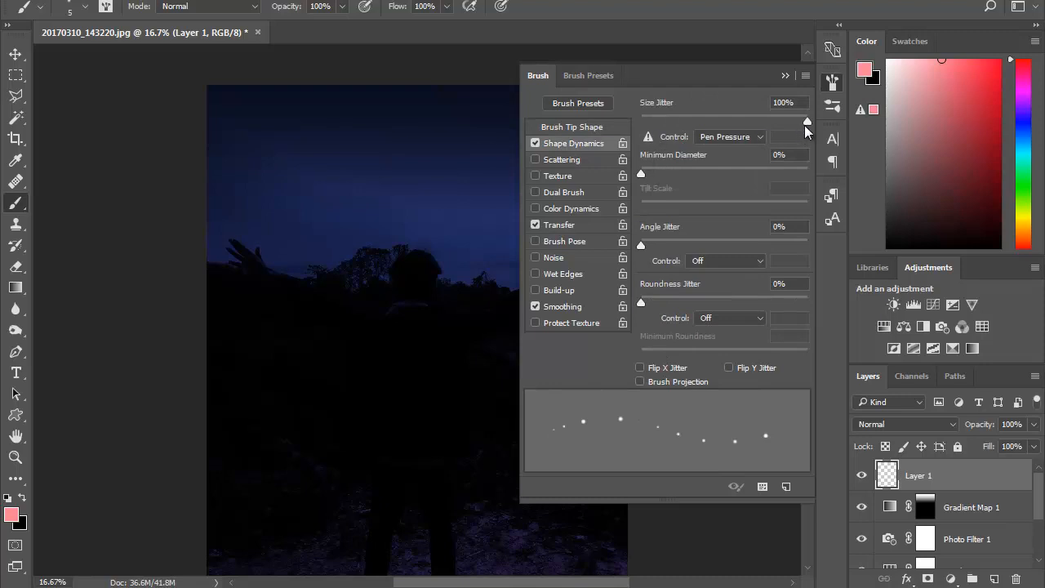
{"action": "mouse_move", "coordinate": [808, 121]}
{"action": "left_mouse_down"}
{"action": "mouse_move", "coordinate": [731, 126]}
{"action": "mouse_move", "coordinate": [868, 139]}
{"action": "left_mouse_up"}
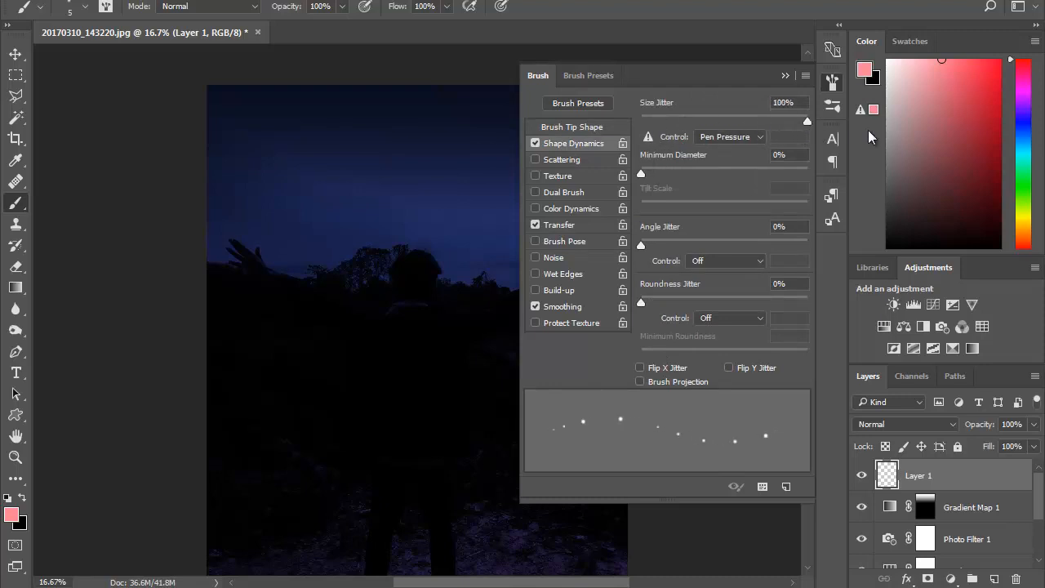
{"action": "left_click", "coordinate": [575, 161]}
{"action": "mouse_move", "coordinate": [807, 121]}
{"action": "left_mouse_down"}
{"action": "mouse_move", "coordinate": [789, 122]}
{"action": "mouse_move", "coordinate": [864, 127]}
{"action": "left_mouse_up"}
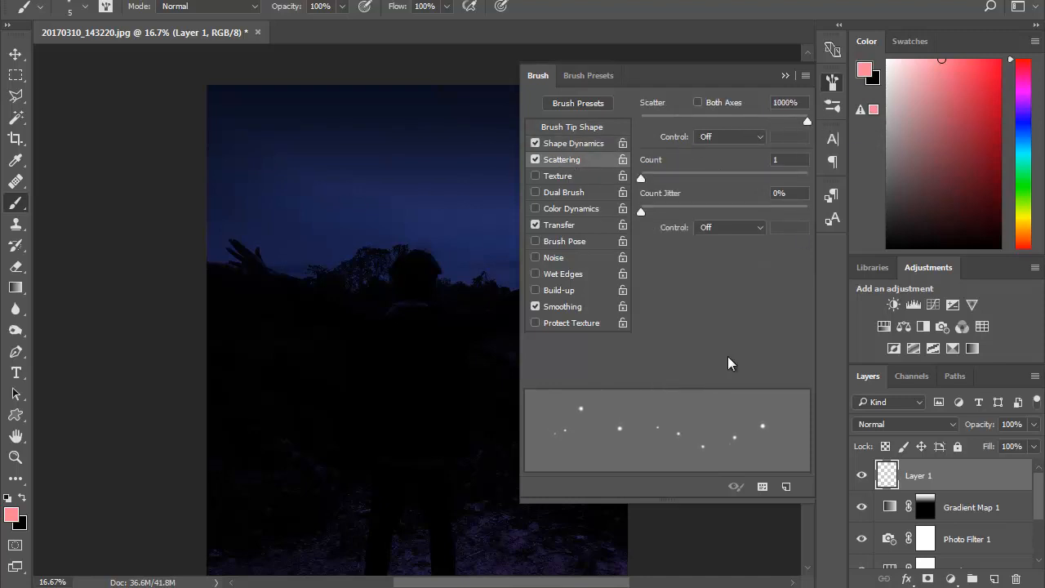
- Set the brush tip size to 6 px
{"action": "left_click", "coordinate": [573, 128]}
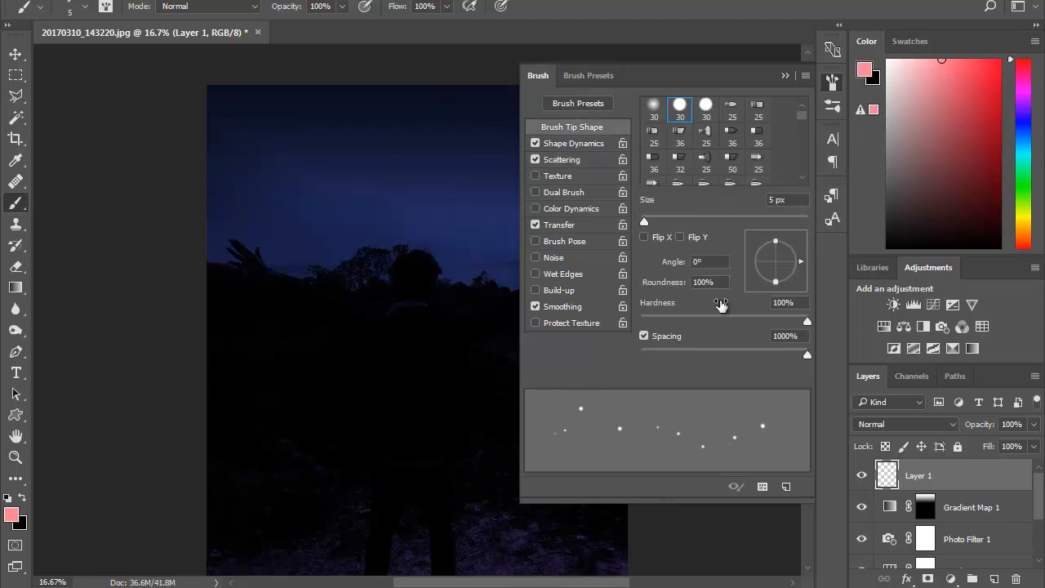
{"action": "left_click", "coordinate": [773, 204]}
{"action": "type", "text": "4"}
{"action": "key", "text": "BackSpace"}
{"action": "type", "text": "6"}
{"action": "left_click", "coordinate": [785, 75]}
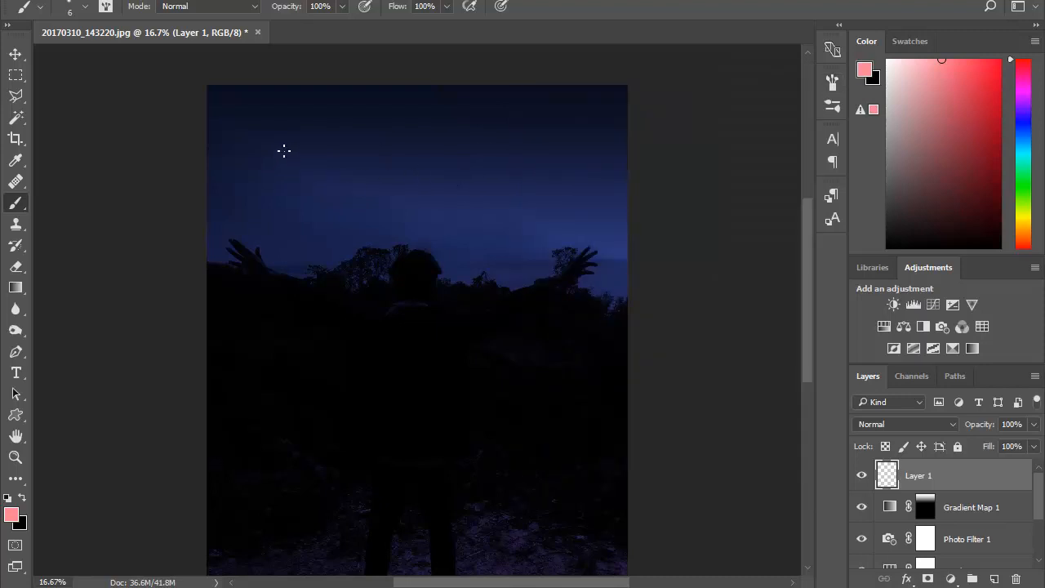
- Reset the foreground and background colors to default and swap them so the brush paints in white
{"action": "left_click_drag", "start_coordinate": [377, 173], "coordinate": [448, 226]}
{"action": "left_click", "coordinate": [7, 497]}
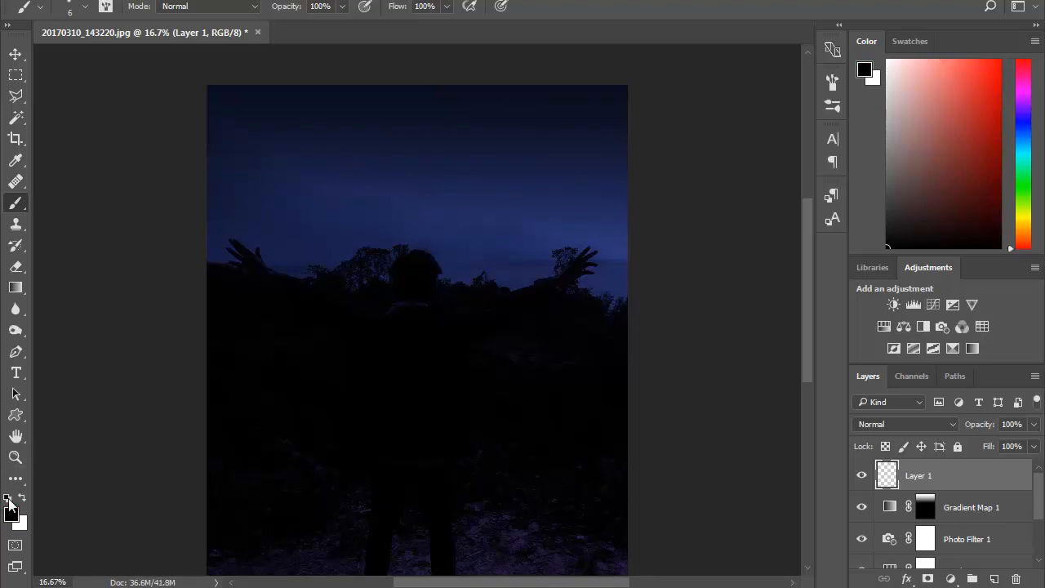
{"action": "left_click", "coordinate": [22, 496]}
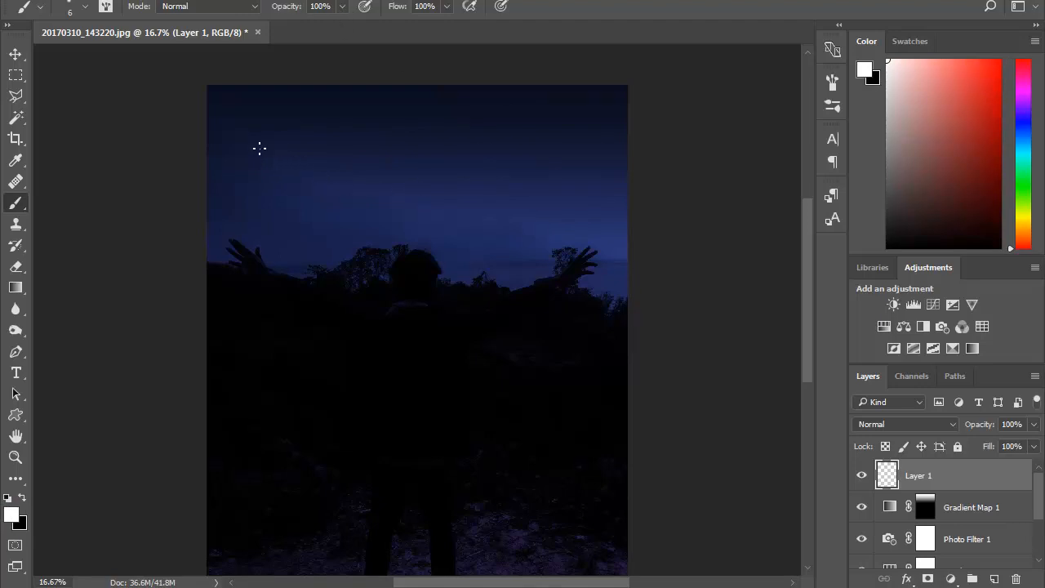
- Undo the trial star stroke and set the brush size to 12 px
{"action": "left_click_drag", "start_coordinate": [315, 126], "coordinate": [377, 126]}
{"action": "key", "text": "ctrl+alt+z"}
{"action": "left_click", "coordinate": [85, 7]}
{"action": "left_click", "coordinate": [97, 56]}
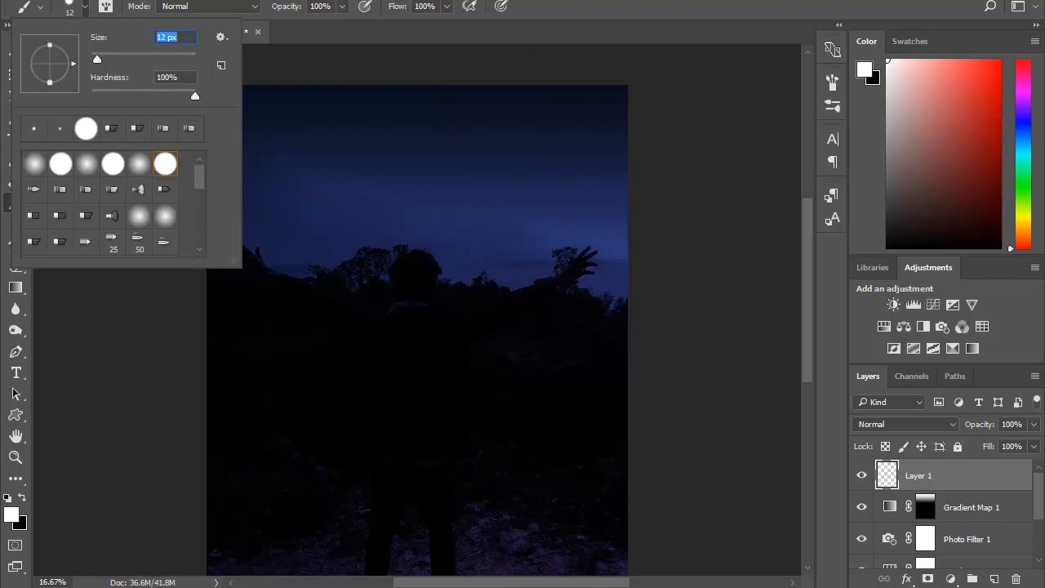
{"action": "left_click", "coordinate": [549, 1]}
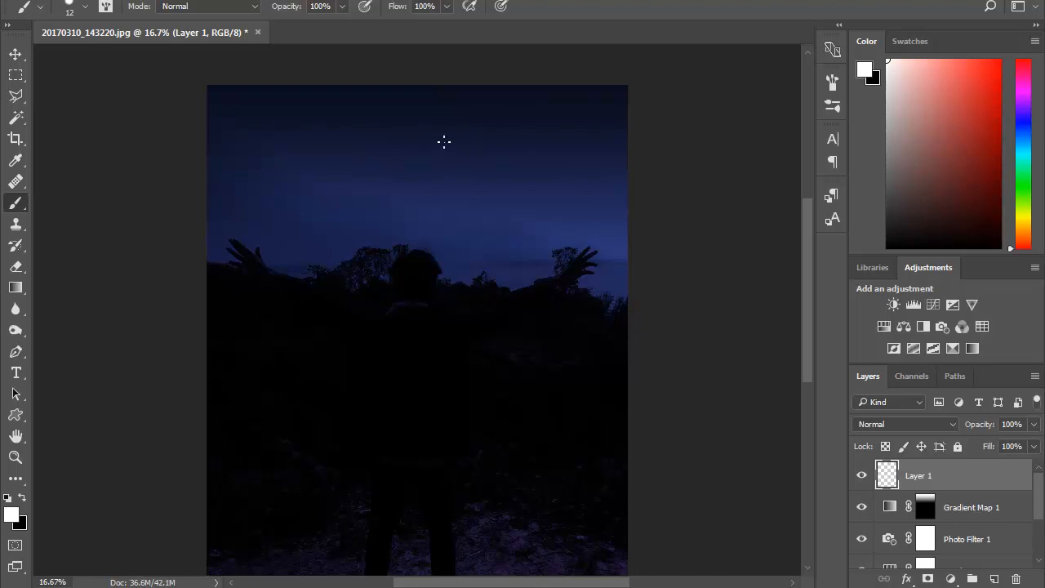
- Paint scattered white stars across the sky on Layer 1, reducing the brush size to 9 px for the smaller ones
{"action": "left_click", "coordinate": [505, 149]}
{"action": "left_click", "coordinate": [270, 161]}
{"action": "left_click", "coordinate": [247, 166]}
{"action": "left_click", "coordinate": [595, 153]}
{"action": "key", "text": "bracketleft"}
{"action": "key", "text": "bracketleft"}
{"action": "left_click", "coordinate": [526, 243]}
- Lower the opacity of the star layer to 70%
{"action": "left_click", "coordinate": [1034, 425]}
{"action": "left_click_drag", "start_coordinate": [1033, 442], "coordinate": [1013, 447]}
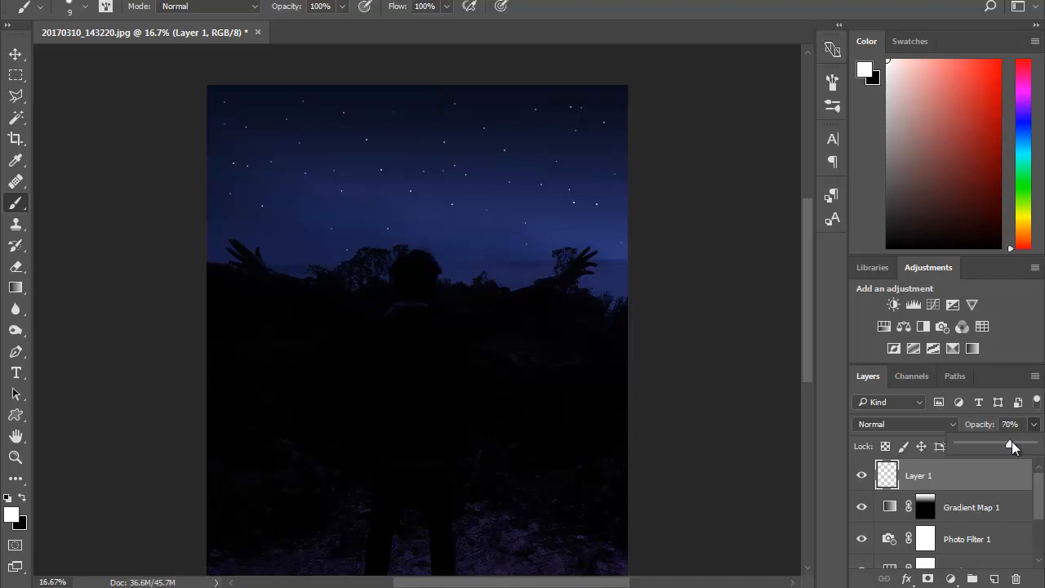
{"action": "left_click", "coordinate": [941, 479]}
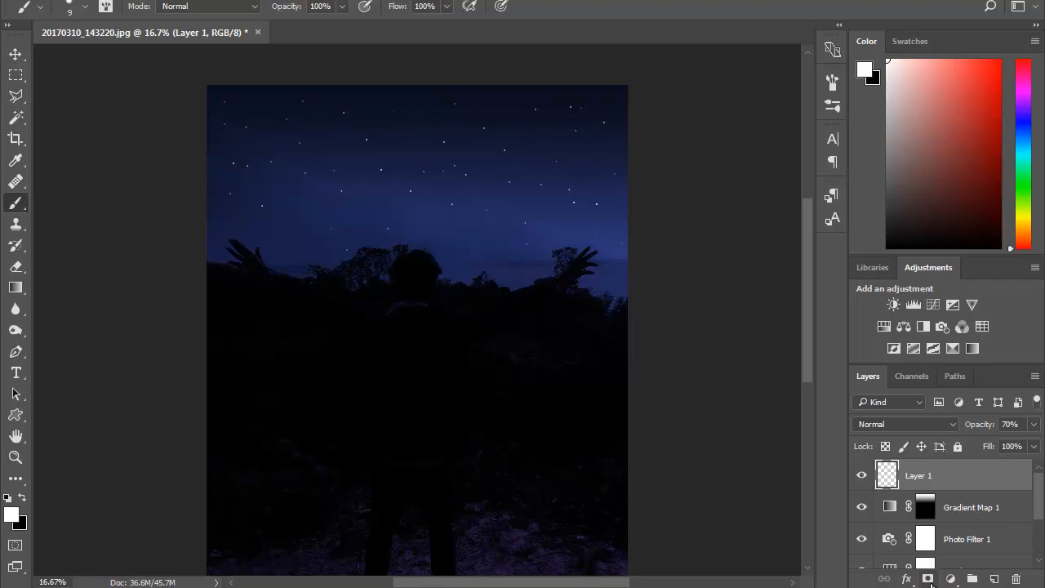
- Add a black mask to Layer 1 and draw a white-to-black linear gradient down the sky so the stars fade toward the horizon
{"action": "left_click", "coordinate": [928, 578], "text": "alt"}
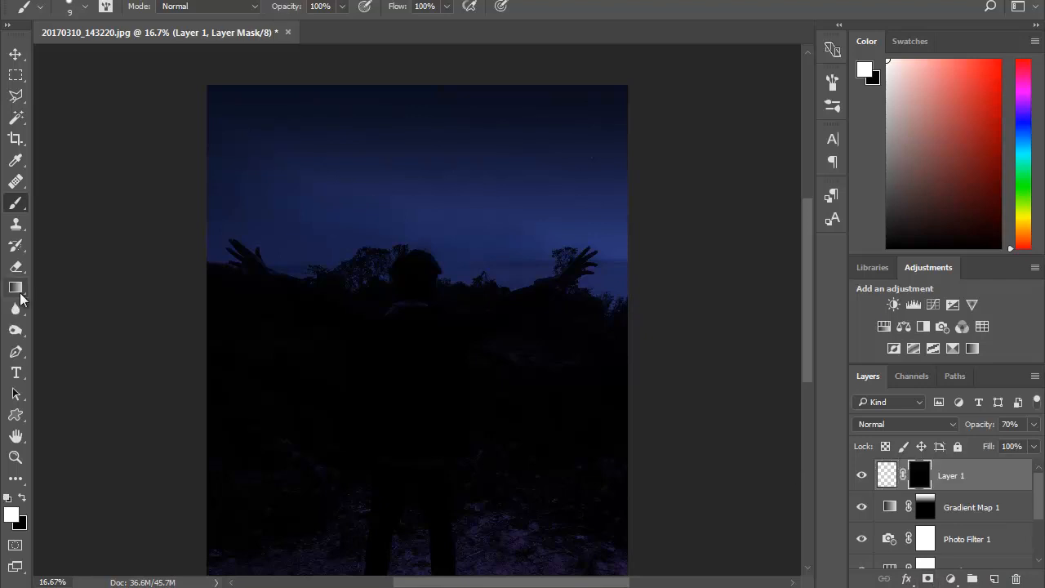
{"action": "left_click", "coordinate": [16, 288]}
{"action": "left_click_drag", "start_coordinate": [430, 70], "coordinate": [429, 246]}
{"action": "left_click_drag", "start_coordinate": [420, 94], "coordinate": [455, 247]}
{"action": "left_click_drag", "start_coordinate": [523, 88], "coordinate": [539, 243]}
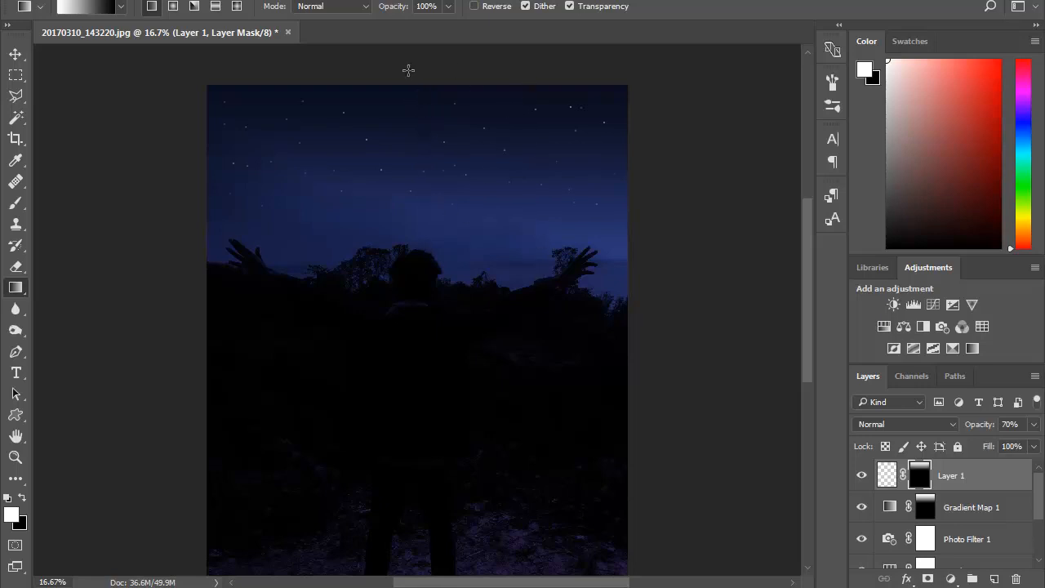
{"action": "left_click_drag", "start_coordinate": [536, 98], "coordinate": [539, 243]}
{"action": "left_click_drag", "start_coordinate": [391, 85], "coordinate": [398, 294]}
{"action": "left_click_drag", "start_coordinate": [395, 108], "coordinate": [397, 237]}
{"action": "scroll", "coordinate": [601, 236], "scroll_direction": "down", "scroll_amount": 2}
{"action": "scroll", "coordinate": [602, 238], "scroll_direction": "up", "scroll_amount": 2}
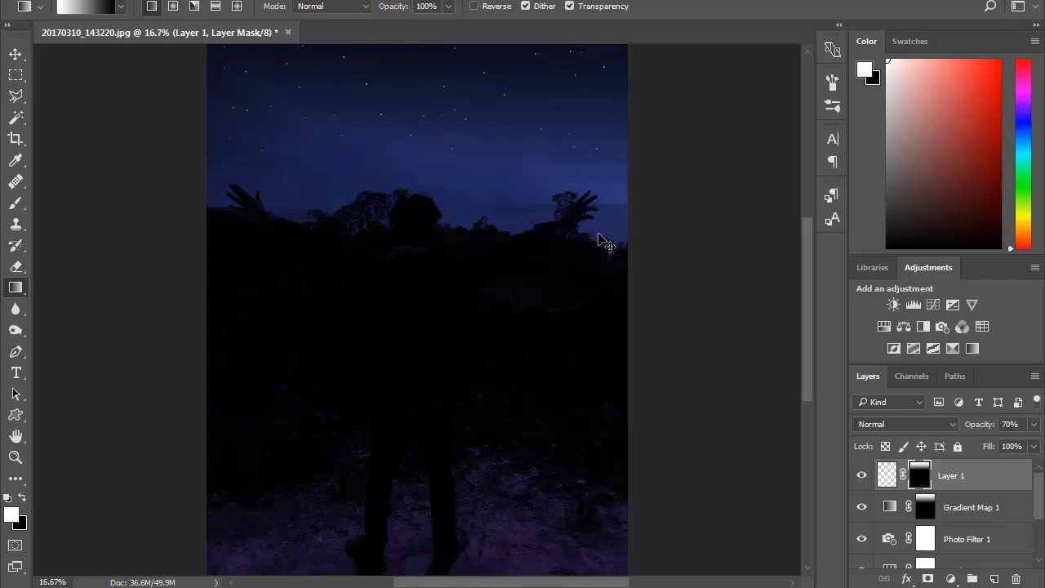
- Hide all layers above the original photo and show them again to compare before and after
{"action": "scroll", "coordinate": [603, 238], "scroll_direction": "down", "scroll_amount": 1}
{"action": "mouse_move", "coordinate": [1039, 490]}
{"action": "left_mouse_down"}
{"action": "mouse_move", "coordinate": [1042, 547]}
{"action": "mouse_move", "coordinate": [1038, 498]}
{"action": "left_mouse_up"}
{"action": "left_click_drag", "start_coordinate": [863, 481], "coordinate": [862, 532]}
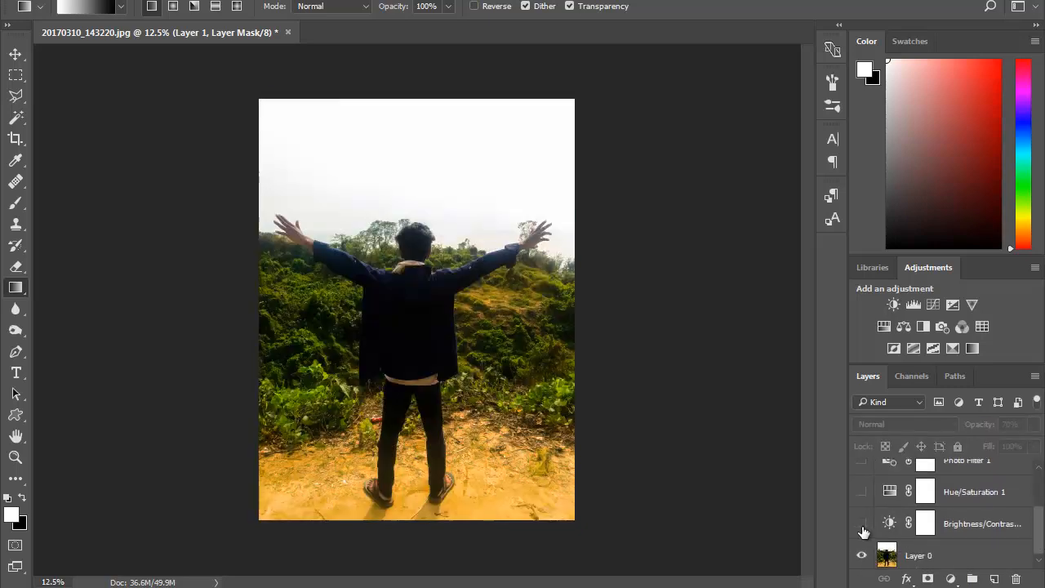
{"action": "left_click_drag", "start_coordinate": [1042, 529], "coordinate": [1041, 521]}
{"action": "left_click_drag", "start_coordinate": [861, 543], "coordinate": [861, 479]}
{"action": "left_click_drag", "start_coordinate": [1040, 536], "coordinate": [1041, 510]}
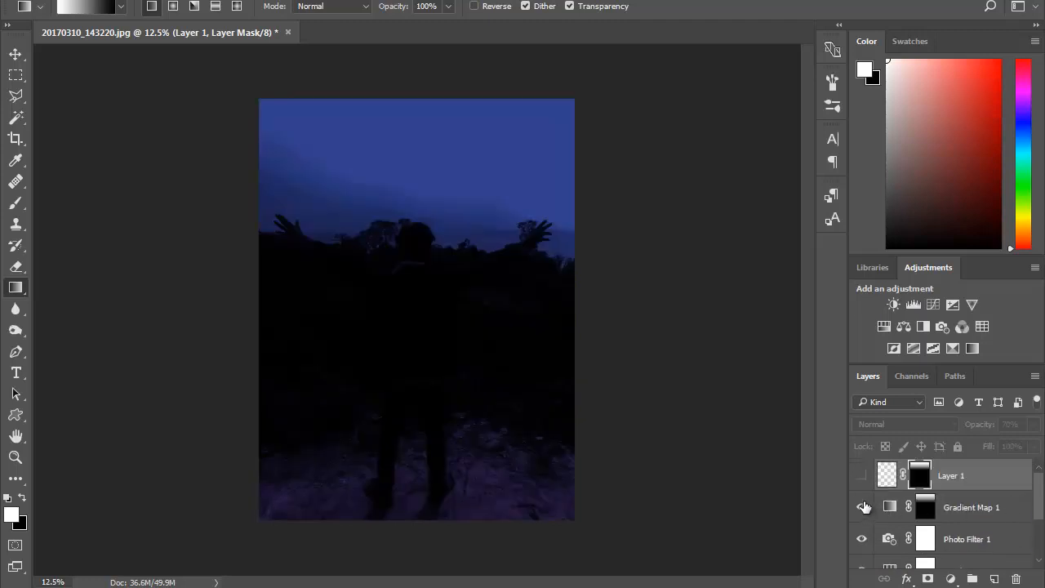
{"action": "left_click", "coordinate": [862, 475]}
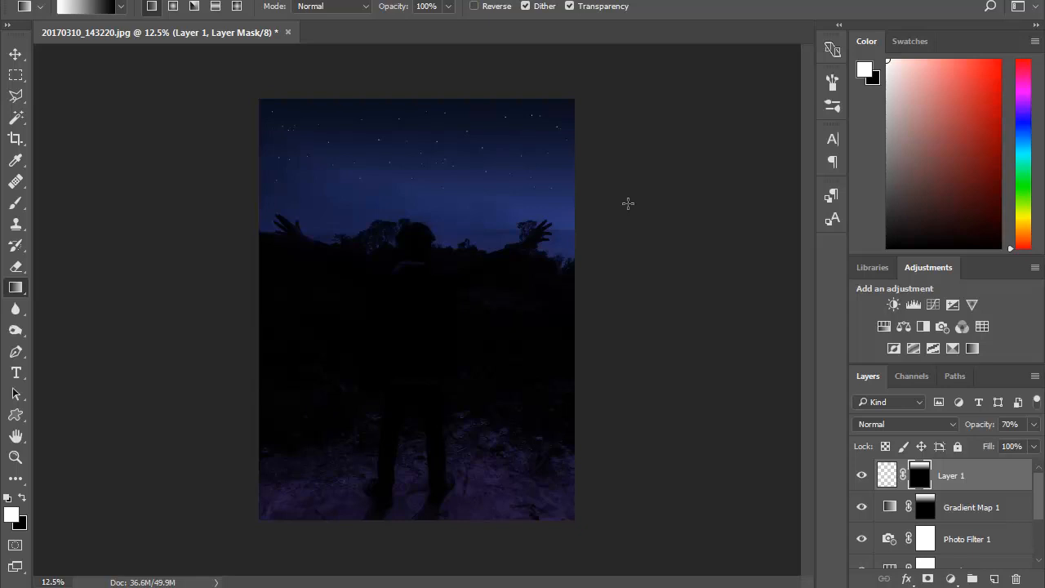
- Inspect the starry sky up close and review the settings of the Hue/Saturation 1 adjustment
{"action": "key", "text": "ctrl+plus"}
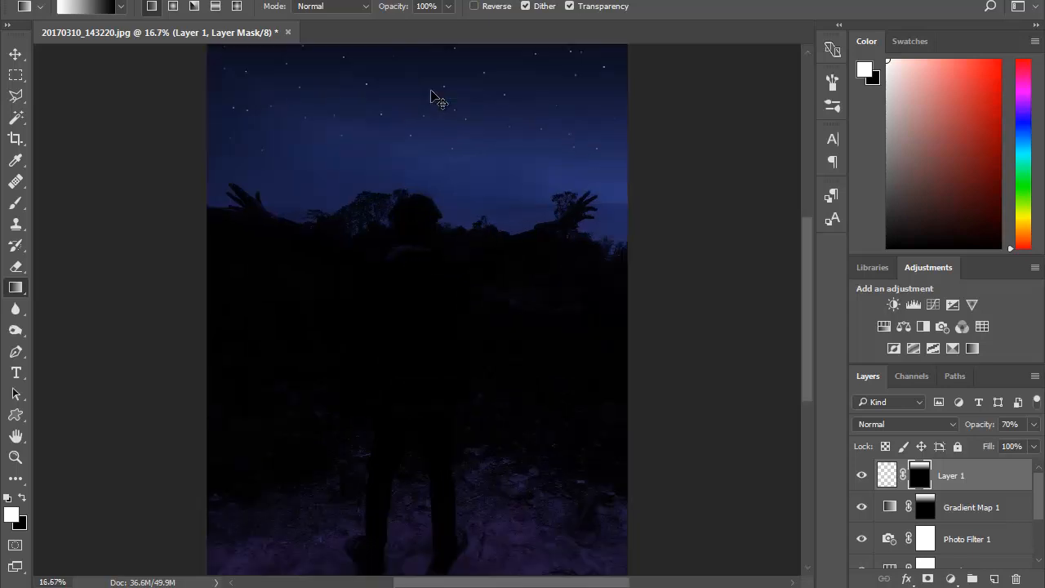
{"action": "left_click_drag", "start_coordinate": [803, 285], "coordinate": [802, 245]}
{"action": "key", "text": "ctrl+minus"}
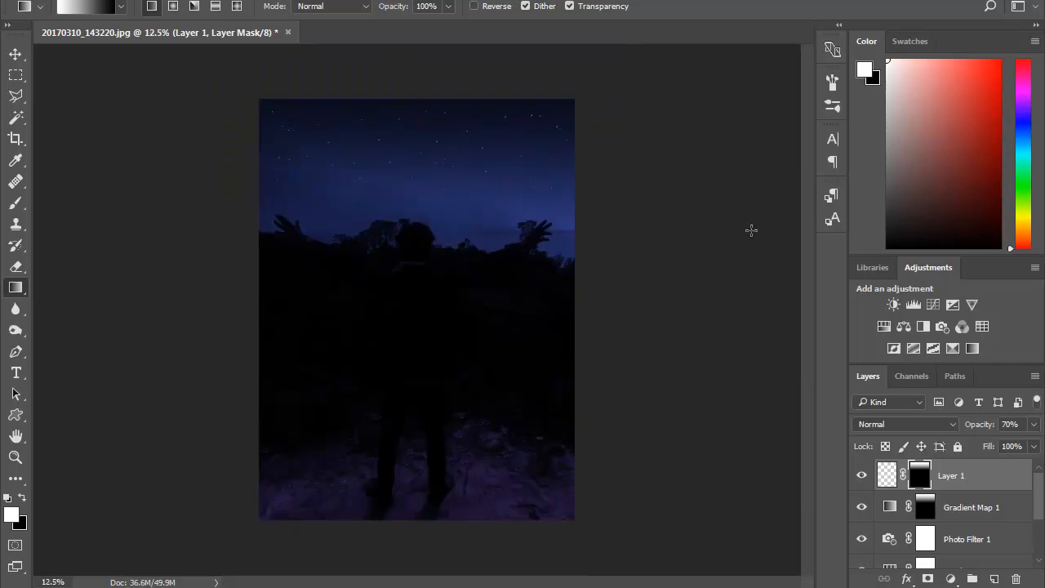
{"action": "scroll", "coordinate": [1010, 530], "scroll_direction": "down", "scroll_amount": 2}
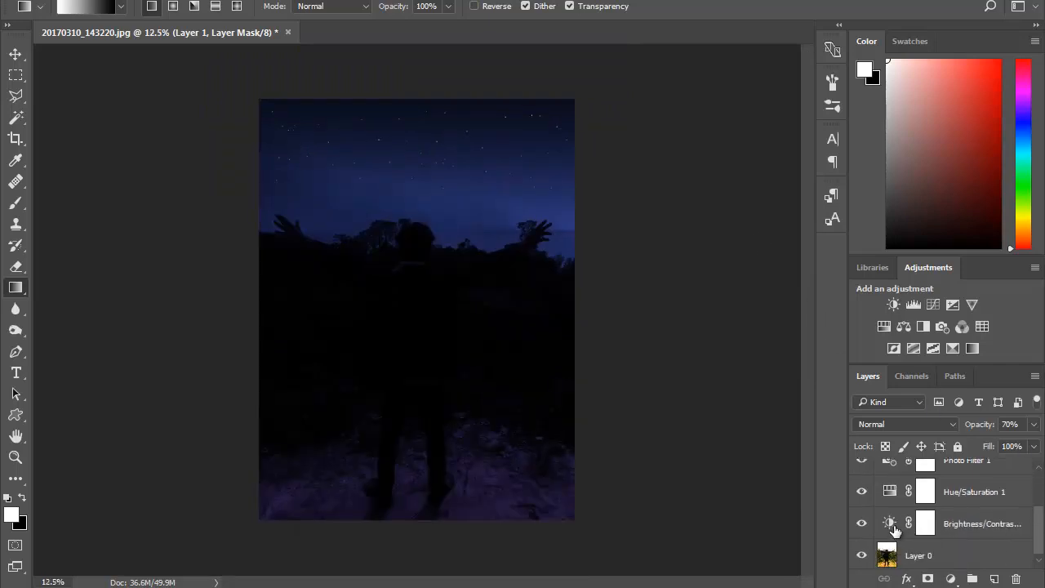
{"action": "scroll", "coordinate": [913, 531], "scroll_direction": "up", "scroll_amount": 1}
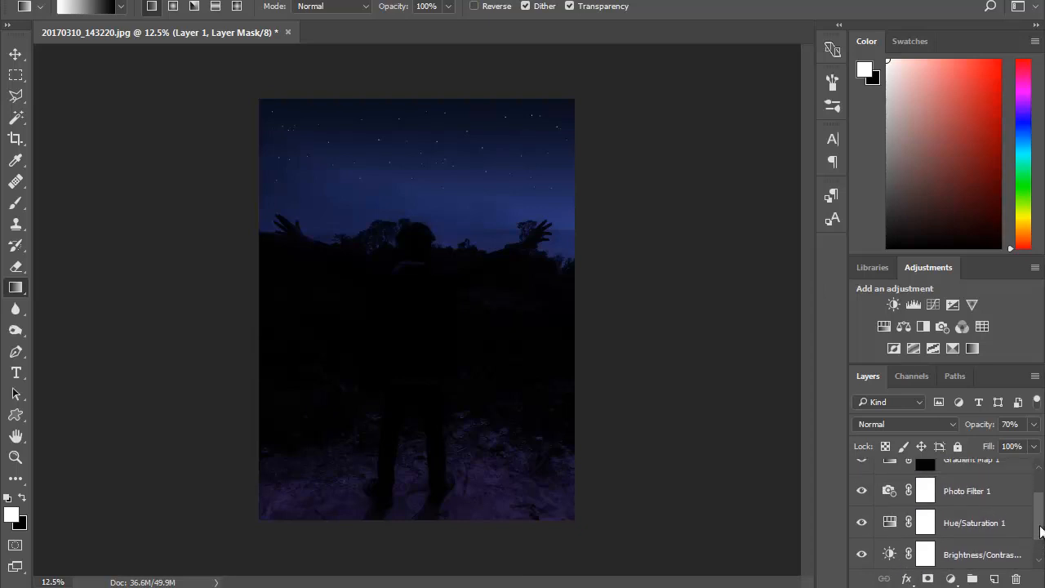
{"action": "double_click", "coordinate": [890, 522]}
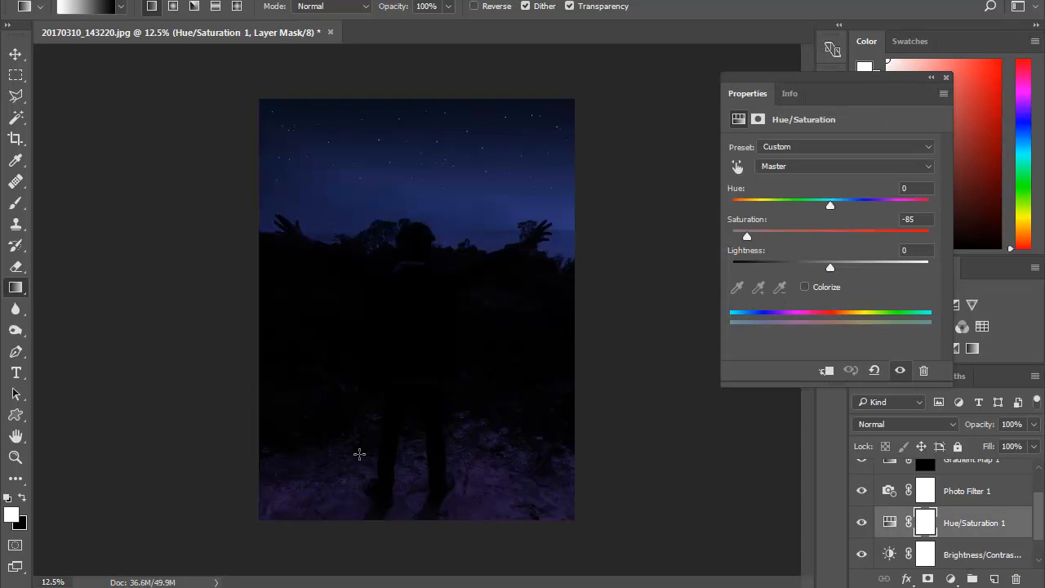
{"action": "left_click", "coordinate": [945, 78]}
- Try the brighter blue #2448fa as the Photo Filter 1 color and discard the change
{"action": "left_click", "coordinate": [929, 494]}
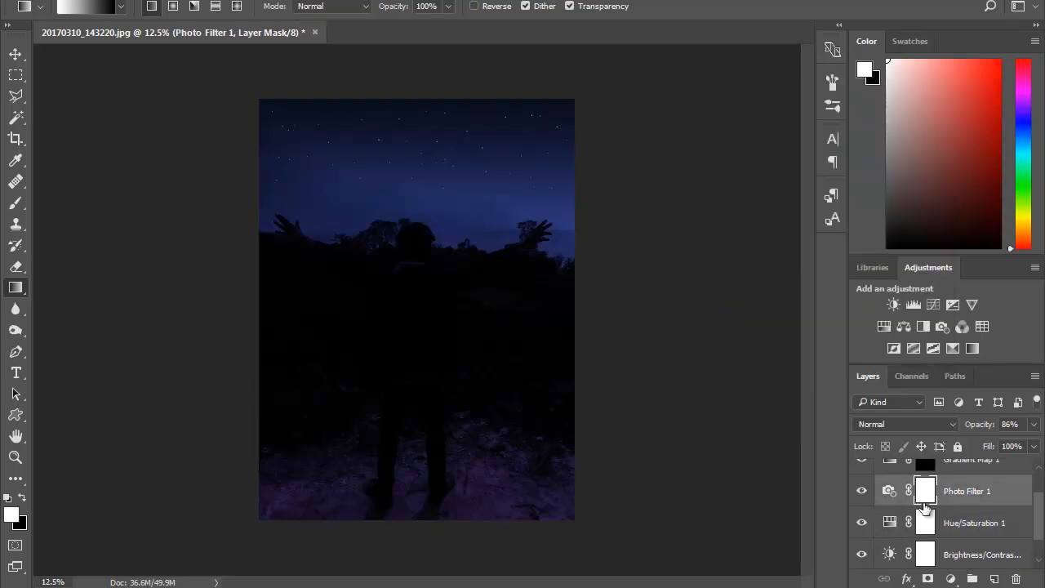
{"action": "double_click", "coordinate": [892, 491]}
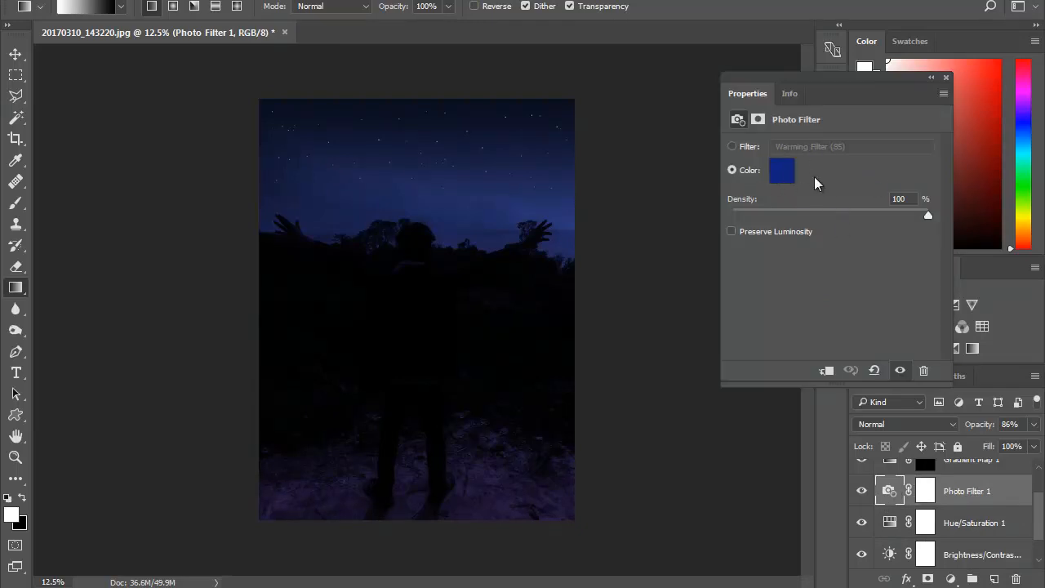
{"action": "left_click", "coordinate": [782, 182]}
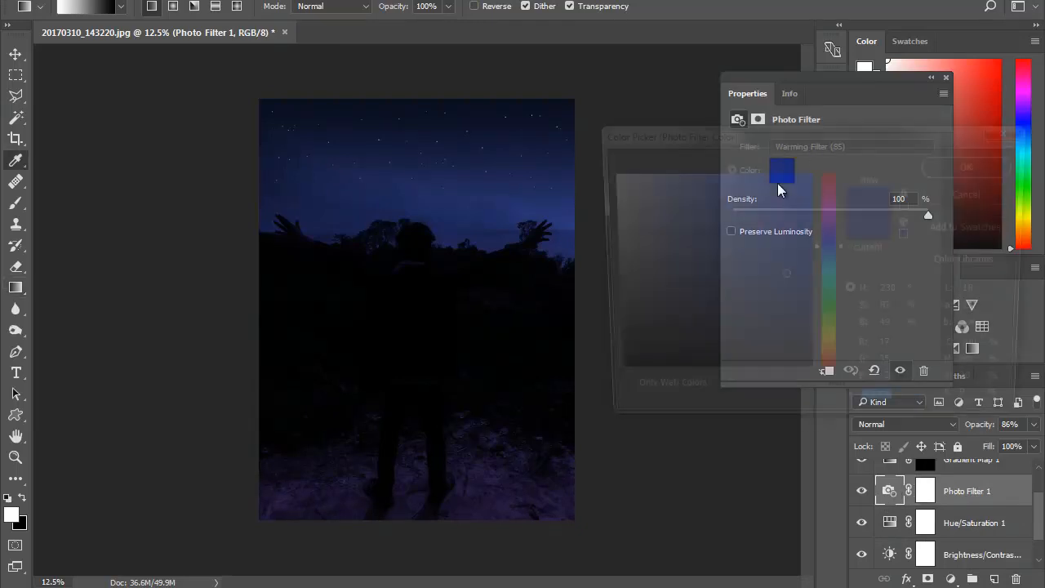
{"action": "left_click", "coordinate": [781, 177]}
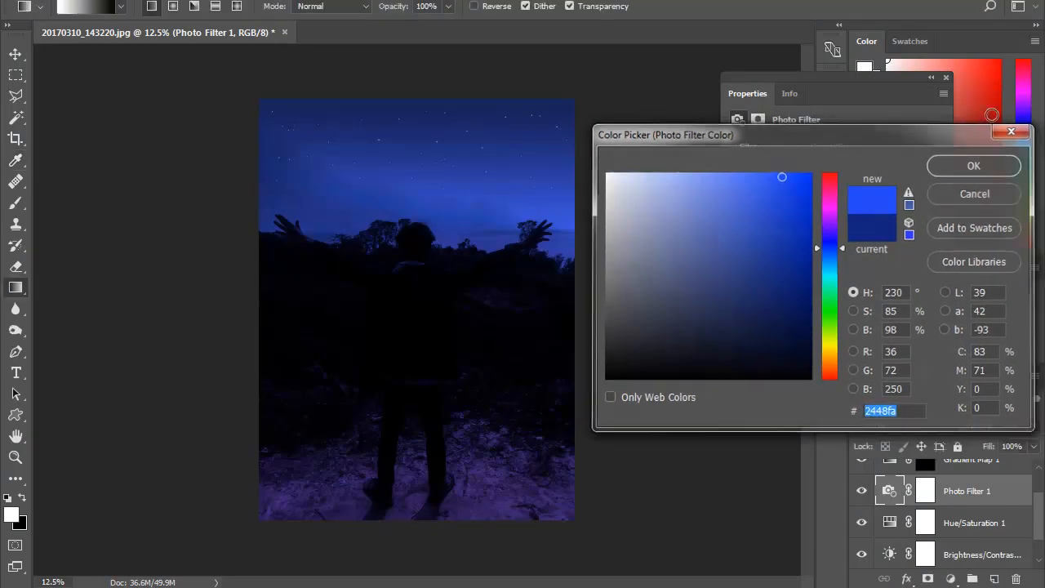
{"action": "left_click", "coordinate": [1009, 131]}
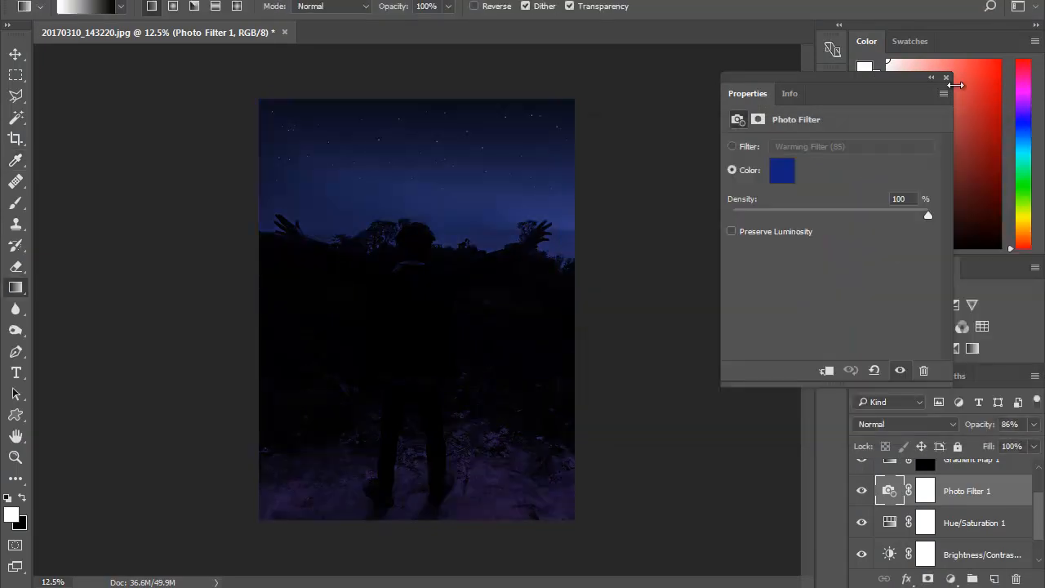
- Try Preserve Luminosity on Photo Filter 1, switch it off again and keep the density at 100%
{"action": "left_click", "coordinate": [773, 234]}
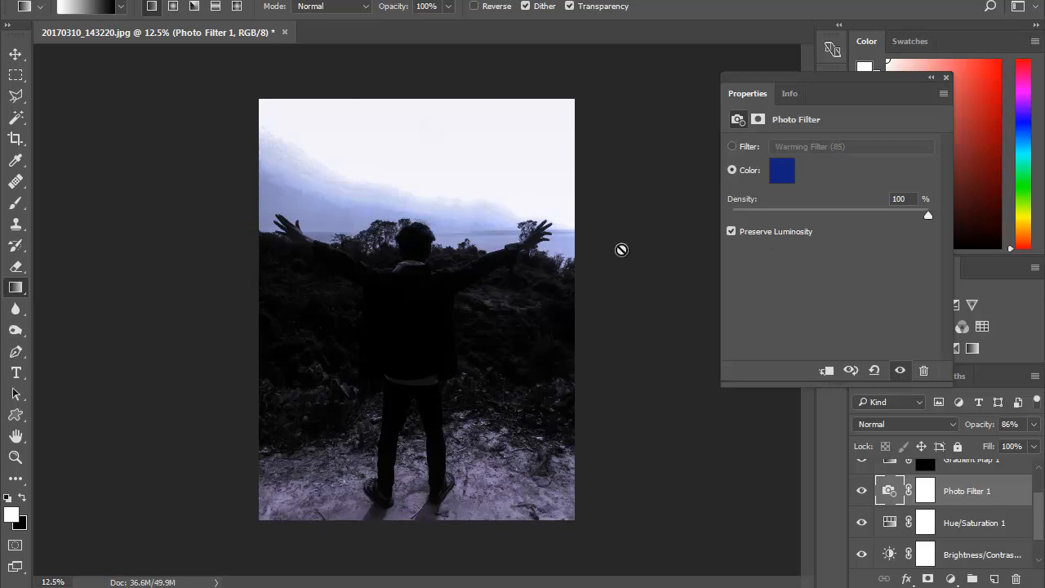
{"action": "left_click", "coordinate": [786, 233]}
{"action": "left_click_drag", "start_coordinate": [928, 213], "coordinate": [965, 217]}
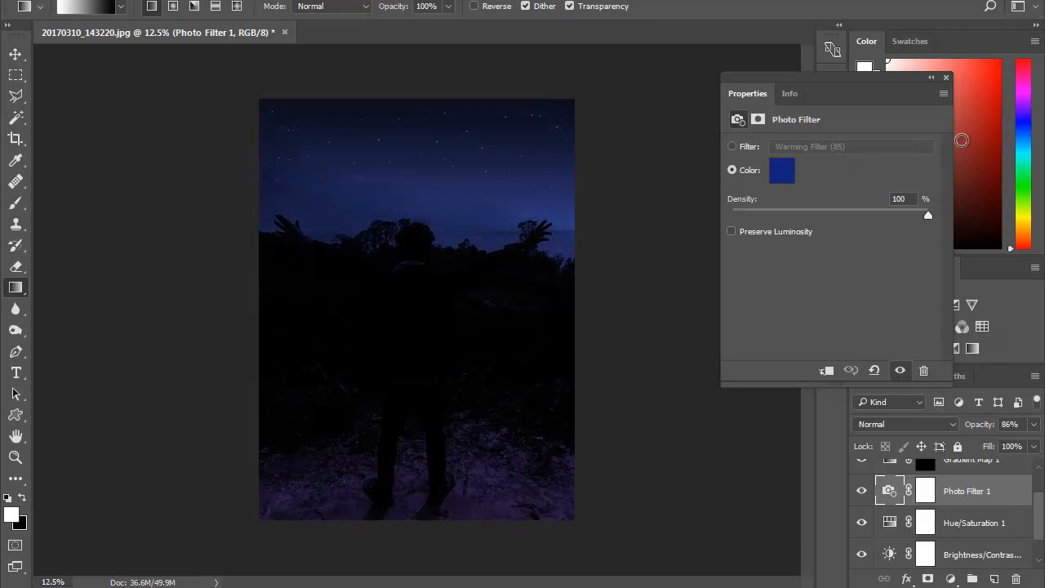
{"action": "left_click", "coordinate": [945, 77]}
- Set the opacity of the Photo Filter 1 layer to 80%
{"action": "scroll", "coordinate": [1036, 523], "scroll_direction": "up", "scroll_amount": 2}
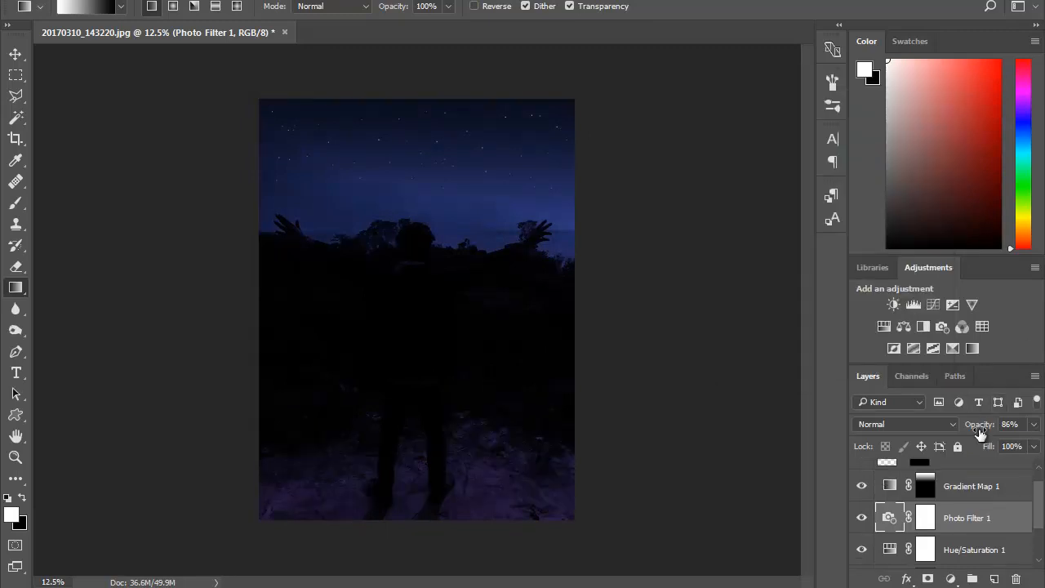
{"action": "scroll", "coordinate": [1037, 507], "scroll_direction": "up", "scroll_amount": 1}
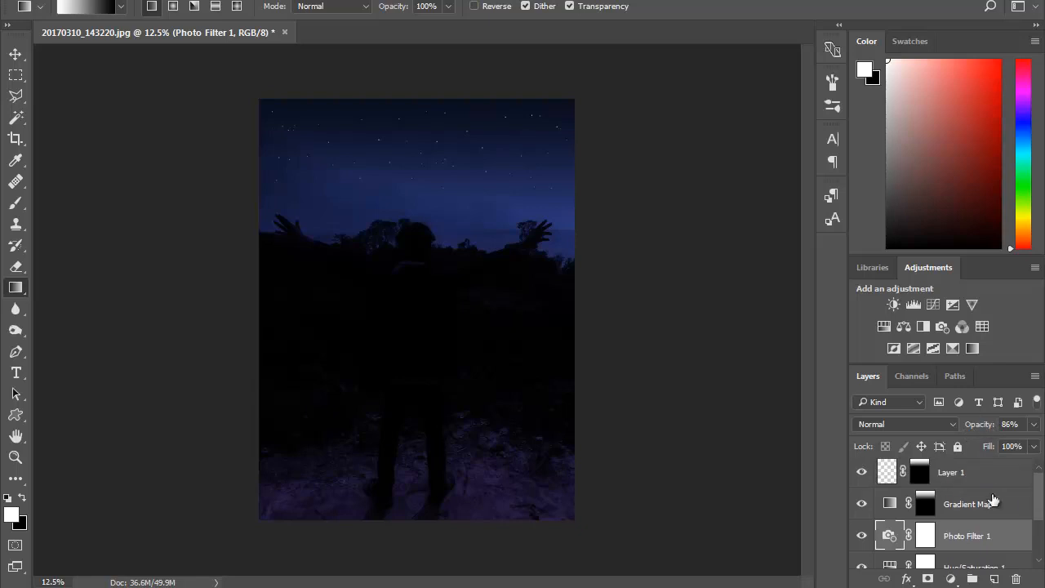
{"action": "left_click", "coordinate": [1034, 424]}
{"action": "left_click_drag", "start_coordinate": [1022, 443], "coordinate": [1019, 446]}
{"action": "left_click", "coordinate": [775, 166]}
{"action": "scroll", "coordinate": [991, 513], "scroll_direction": "up", "scroll_amount": 1}
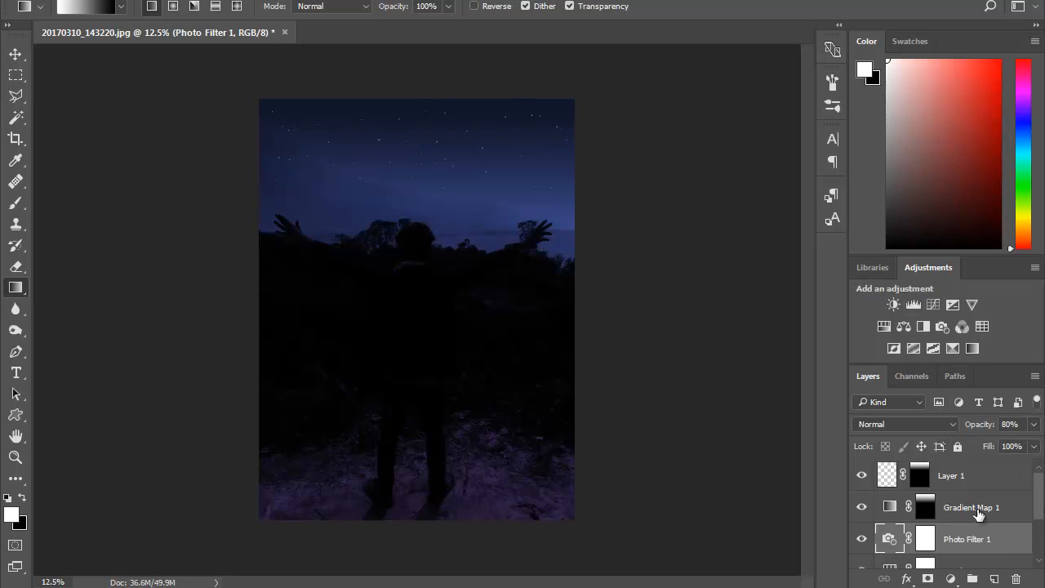
- Apply a slight Gaussian Blur to the stars on Layer 1 and check the softened stars up close
{"action": "left_click", "coordinate": [935, 507]}
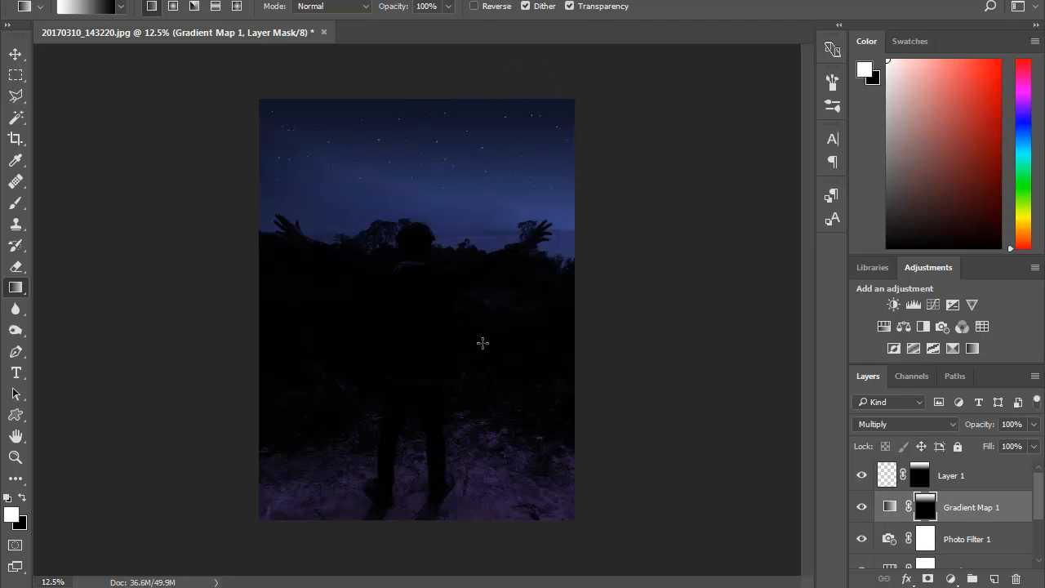
{"action": "left_click", "coordinate": [1004, 477]}
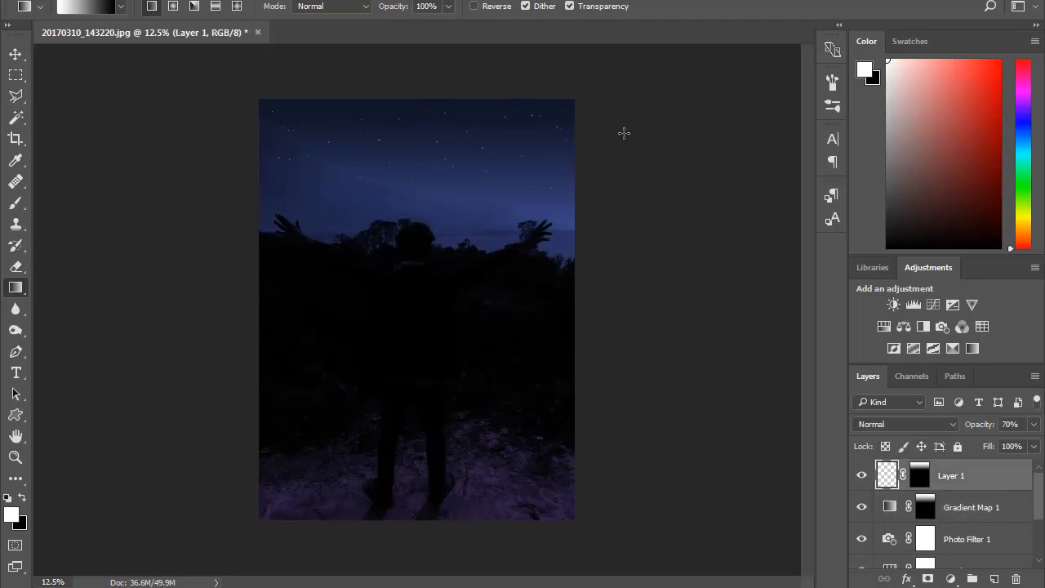
{"action": "key", "text": "ctrl+plus"}
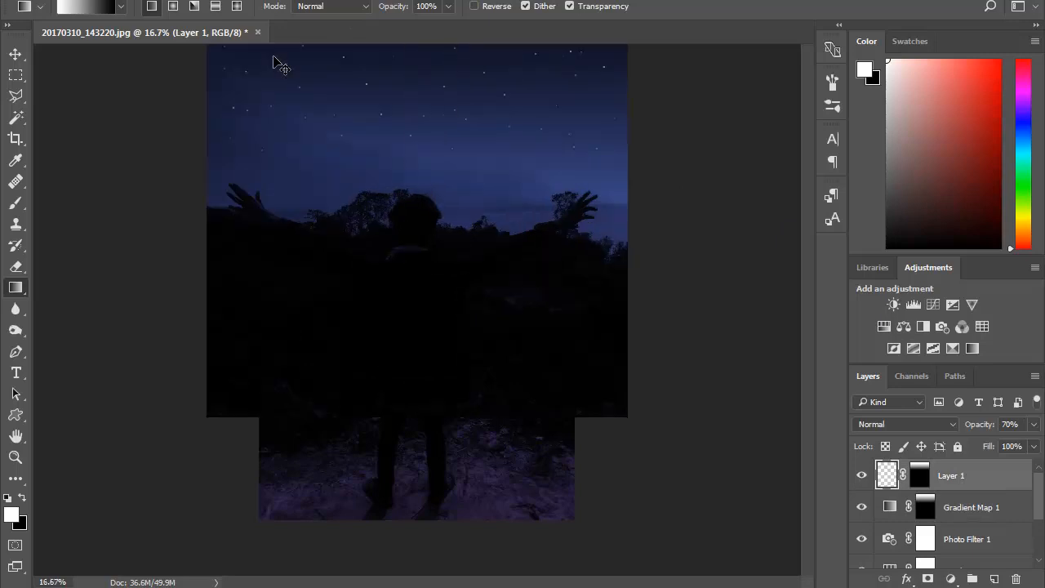
{"action": "left_click", "coordinate": [257, 1]}
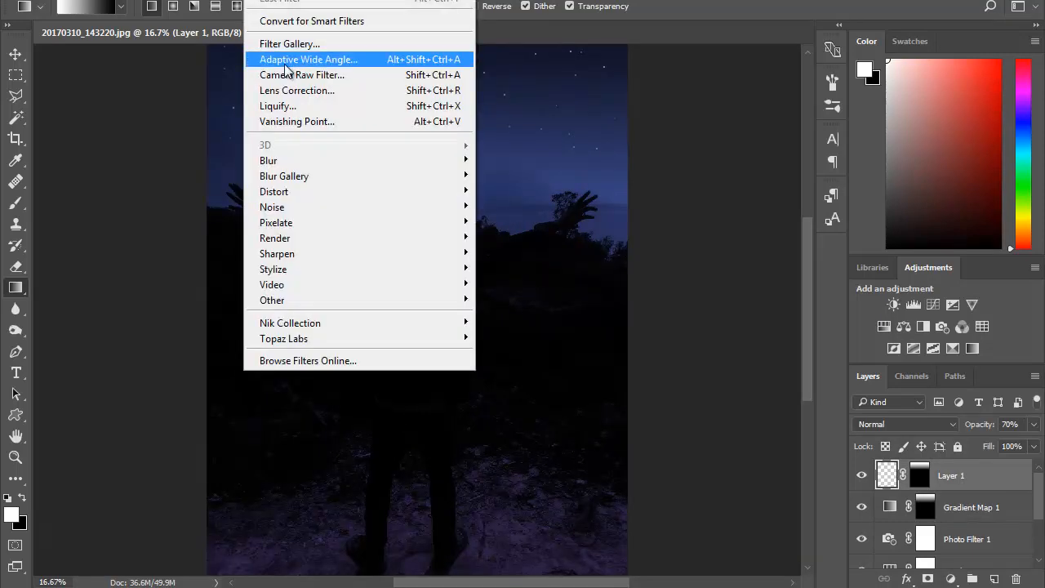
{"action": "mouse_move", "coordinate": [273, 163]}
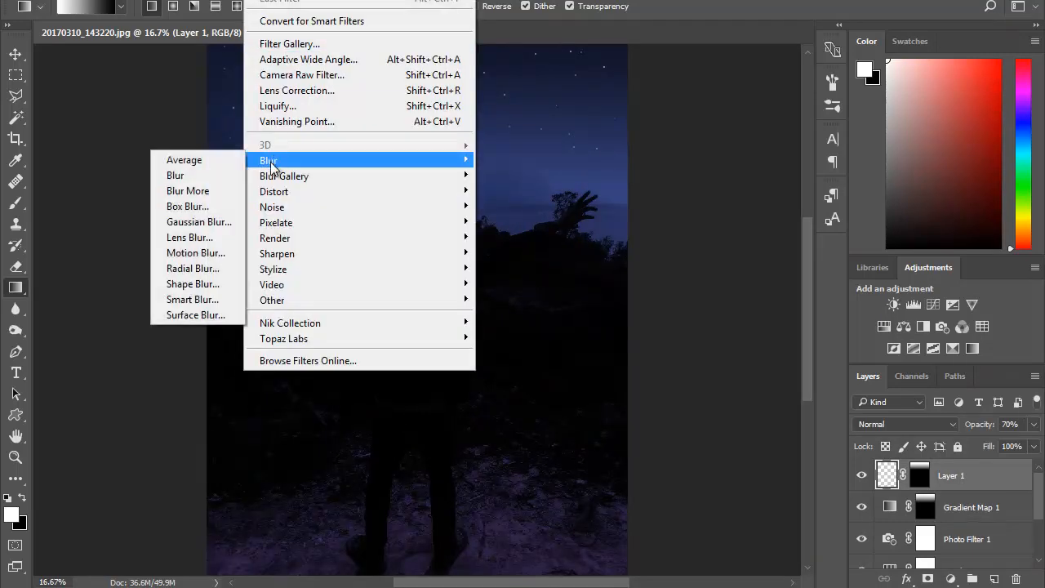
{"action": "left_click", "coordinate": [204, 224]}
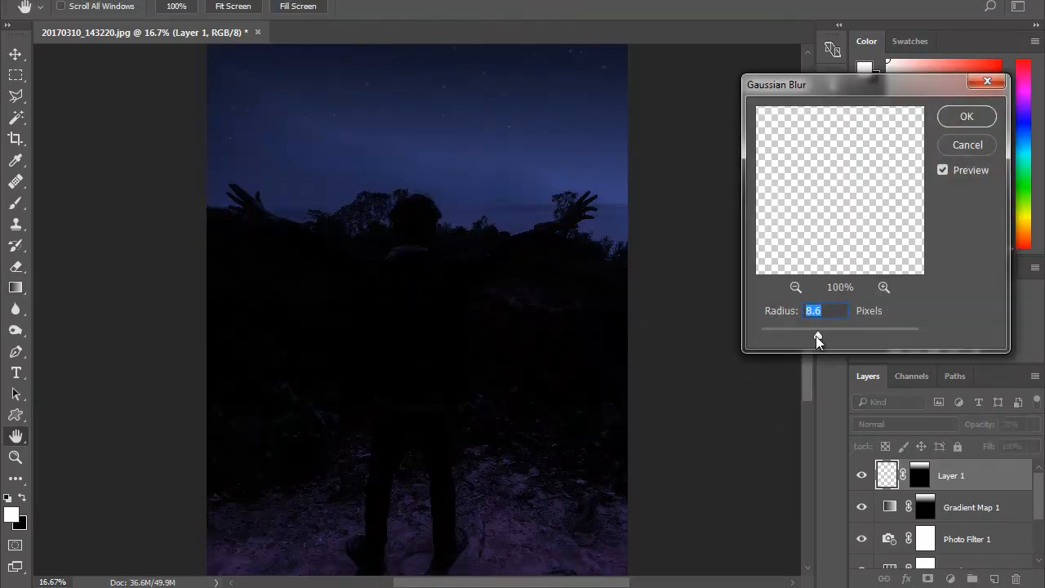
{"action": "left_click_drag", "start_coordinate": [802, 335], "coordinate": [759, 336]}
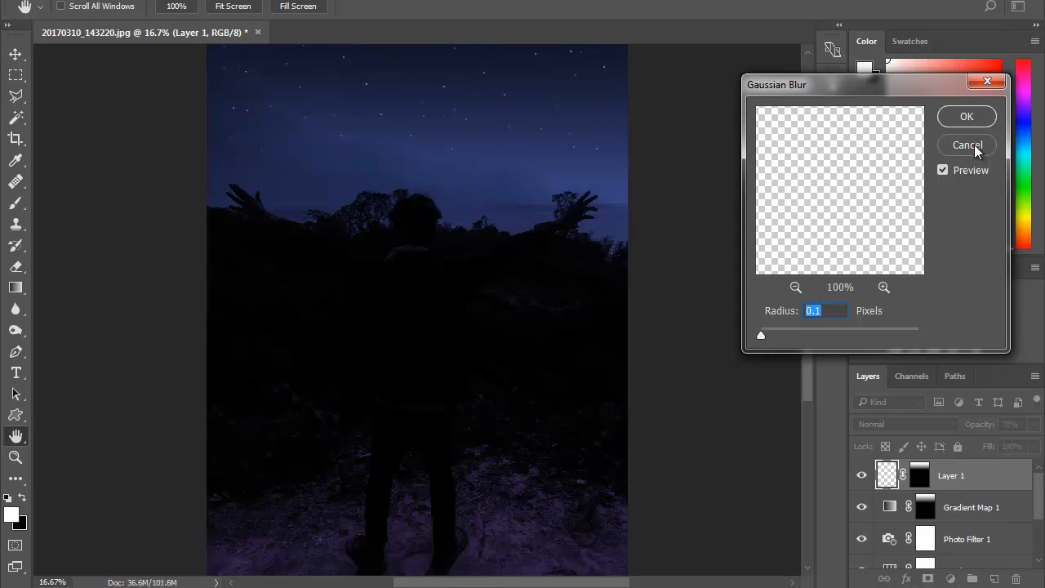
{"action": "left_click_drag", "start_coordinate": [761, 335], "coordinate": [779, 336]}
{"action": "left_click", "coordinate": [966, 117]}
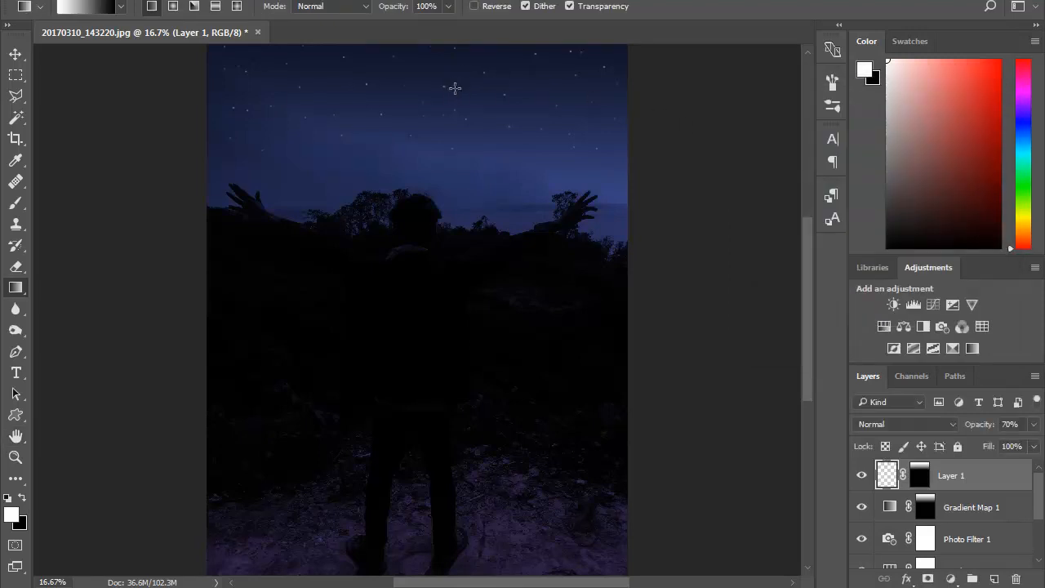
{"action": "key", "text": "ctrl+plus"}
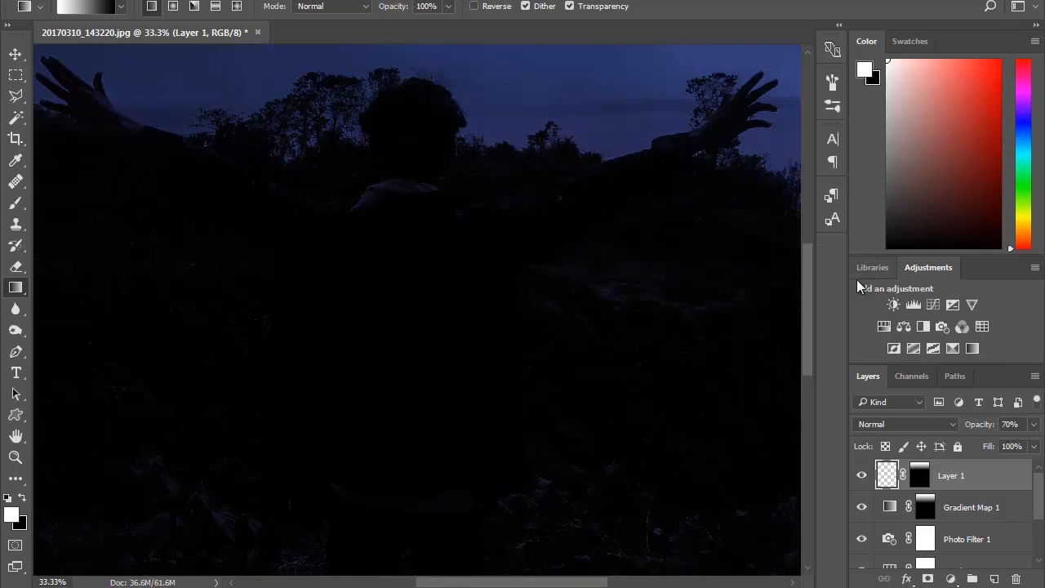
{"action": "left_click_drag", "start_coordinate": [806, 280], "coordinate": [799, 189]}
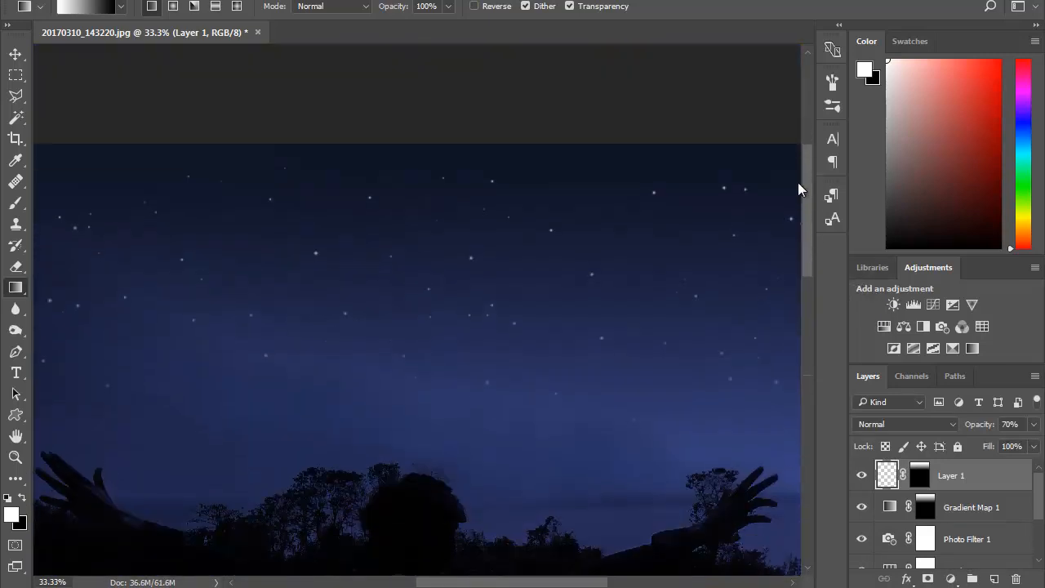
{"action": "key", "text": "ctrl+minus"}
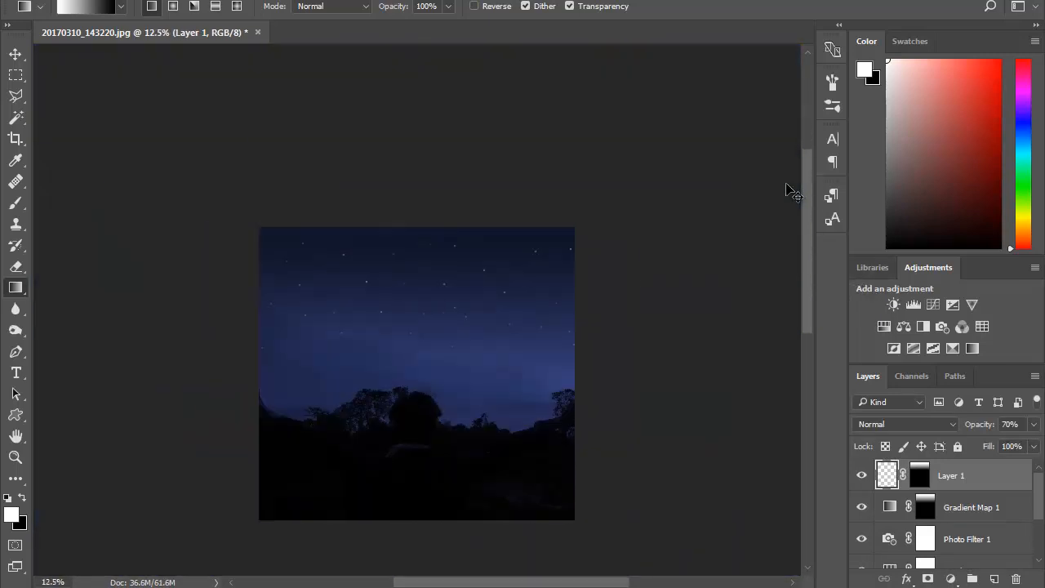